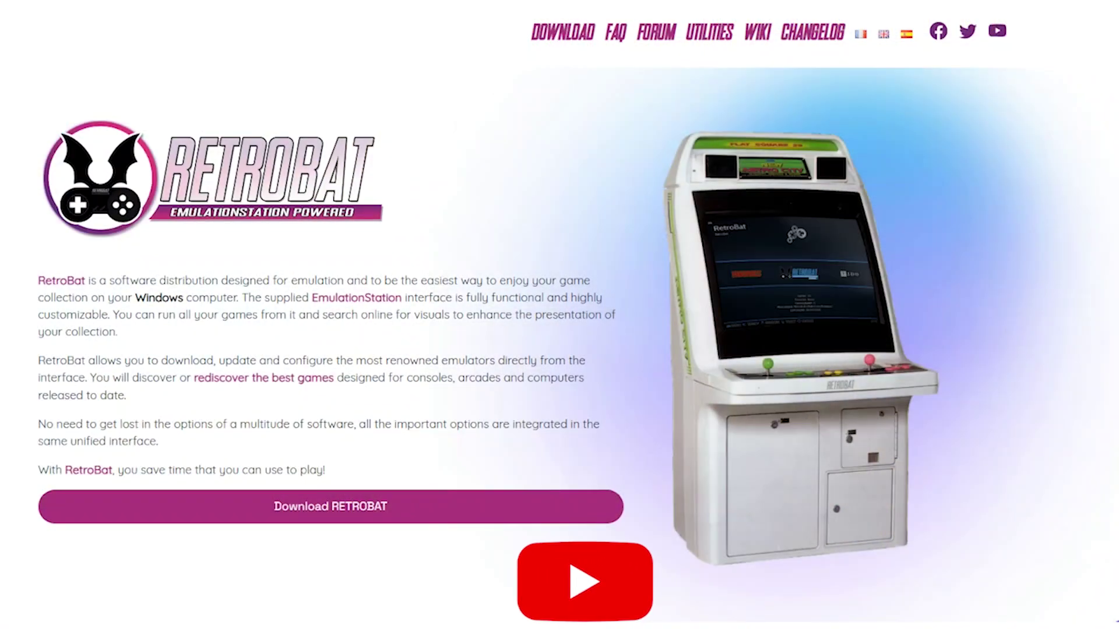
Download the RetroBat-v7.1.0-stable-win64-setup.exe installer from RetroBat's itch.io page, reached through the official website's download page
click(362, 513)
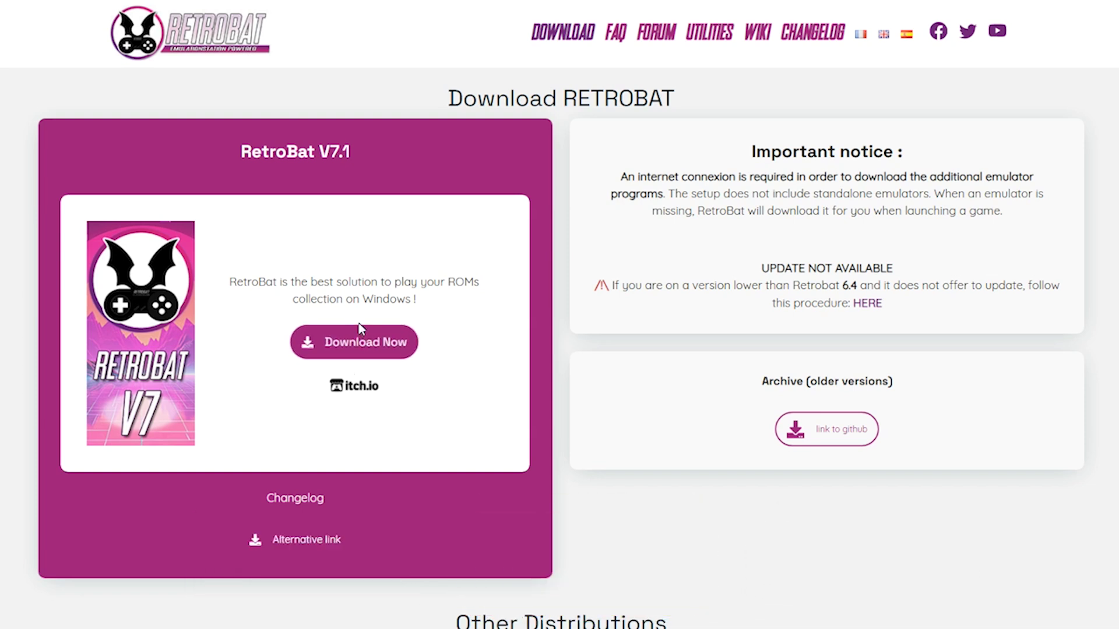
click(364, 339)
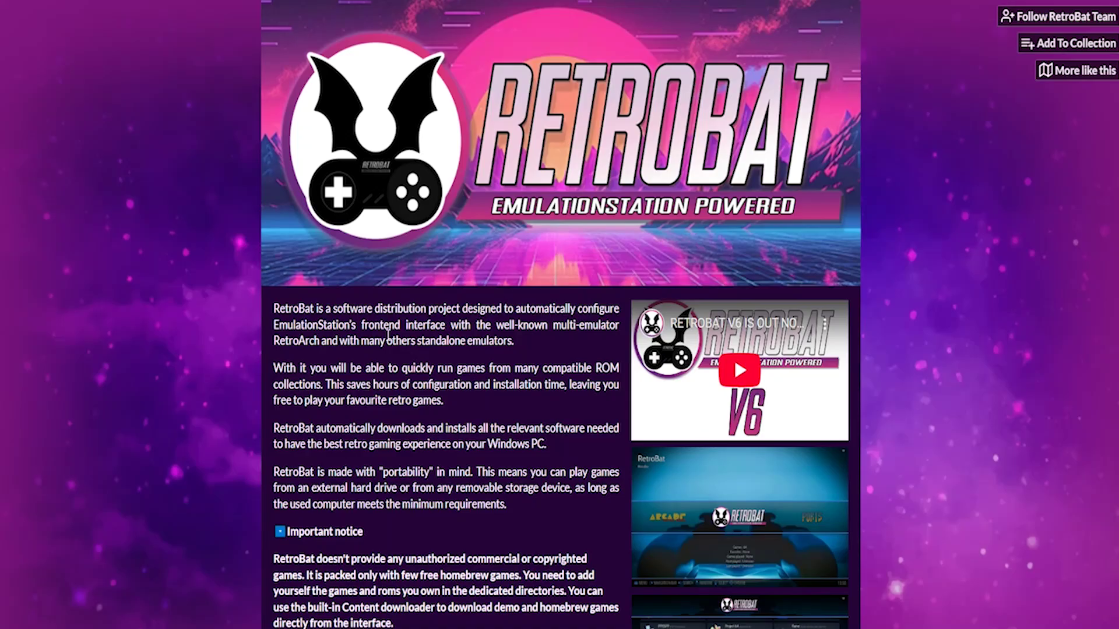
scroll(389, 337, down, 12)
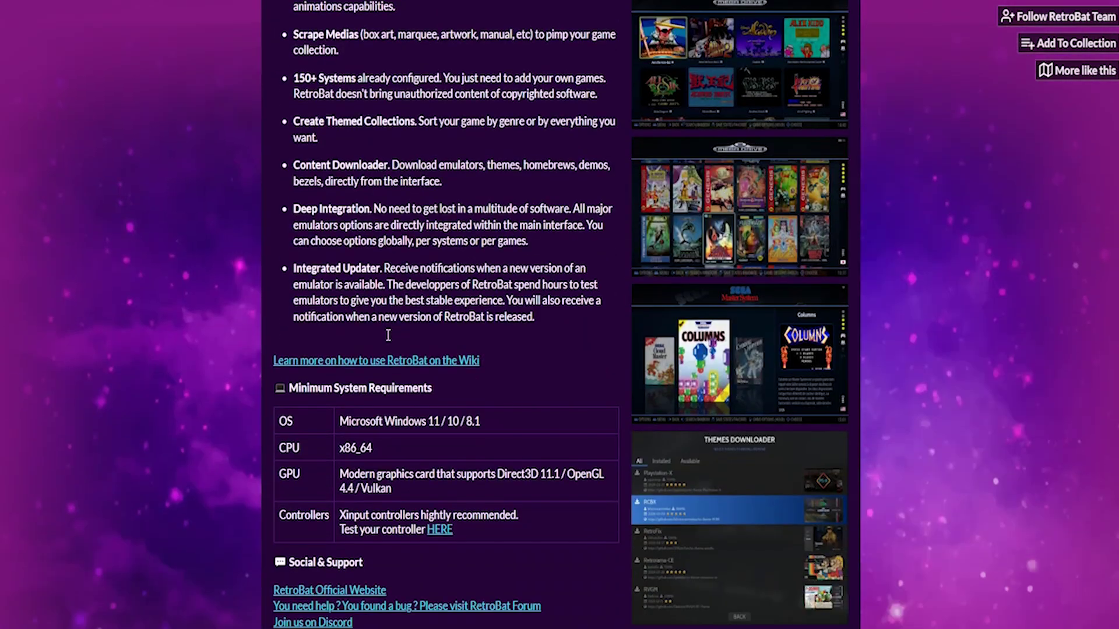
scroll(385, 333, down, 3)
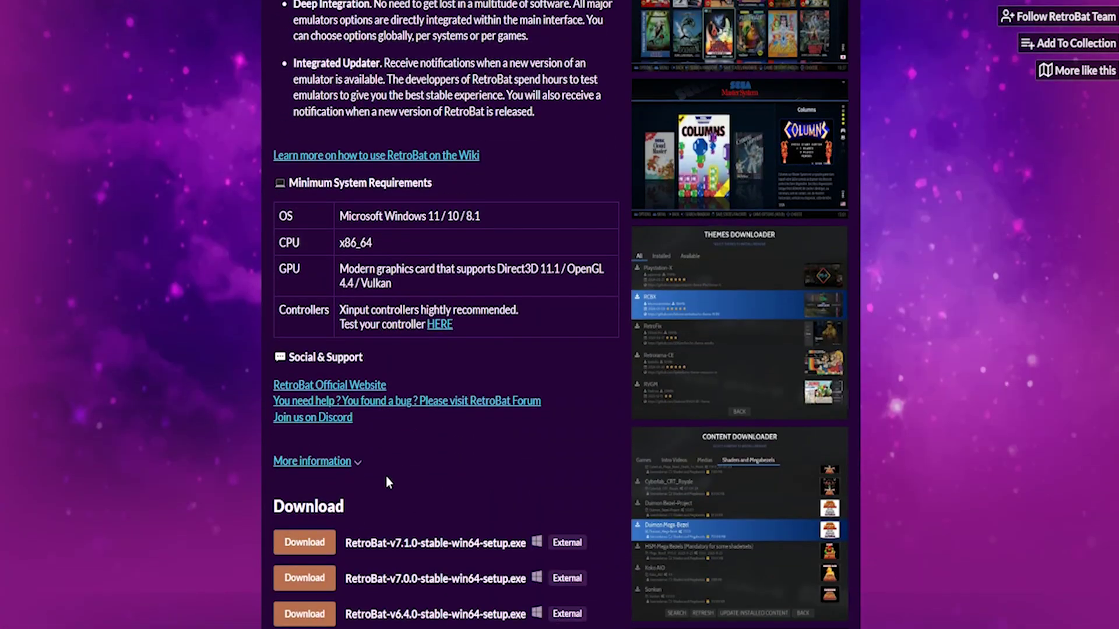
click(323, 545)
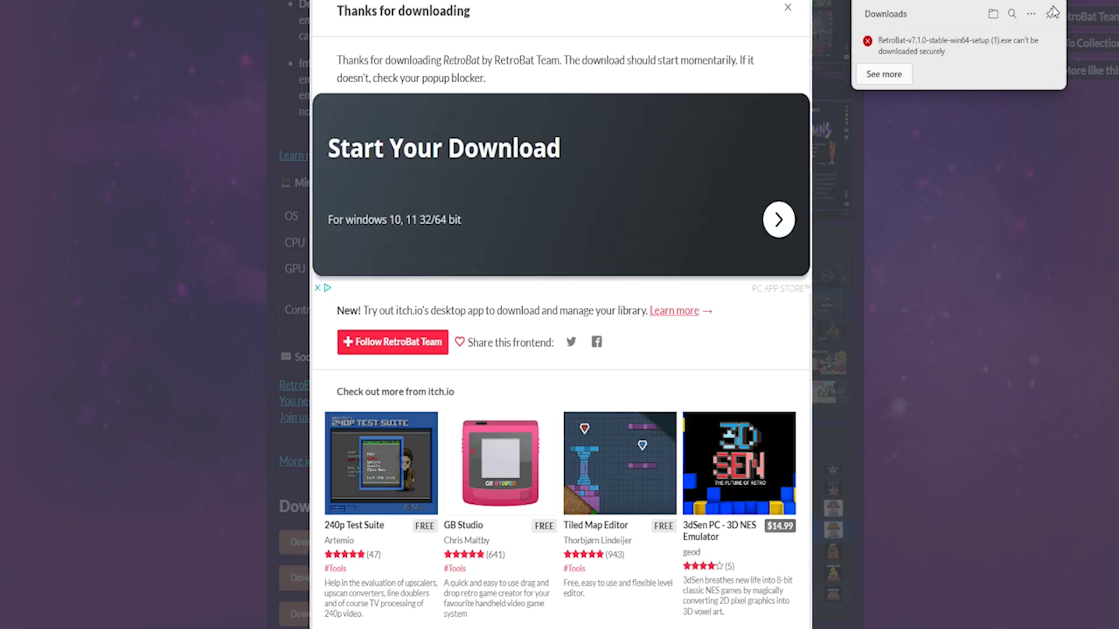
Keep the flagged RetroBat v7.1.0 installer download despite the browser's security warnings
click(1042, 42)
click(1013, 86)
click(1019, 167)
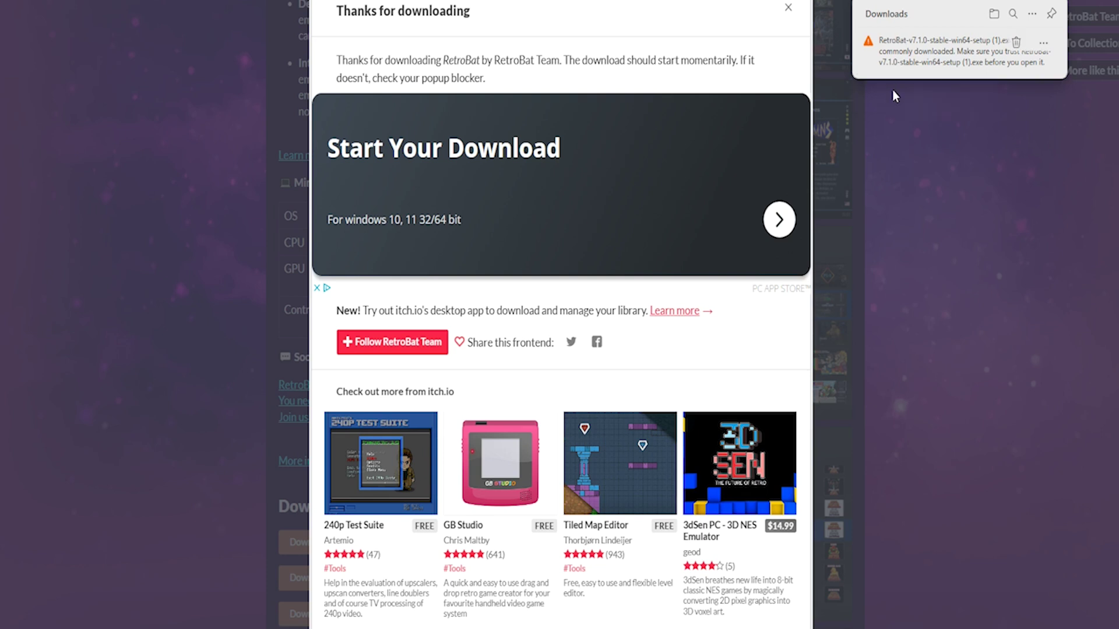
click(1040, 45)
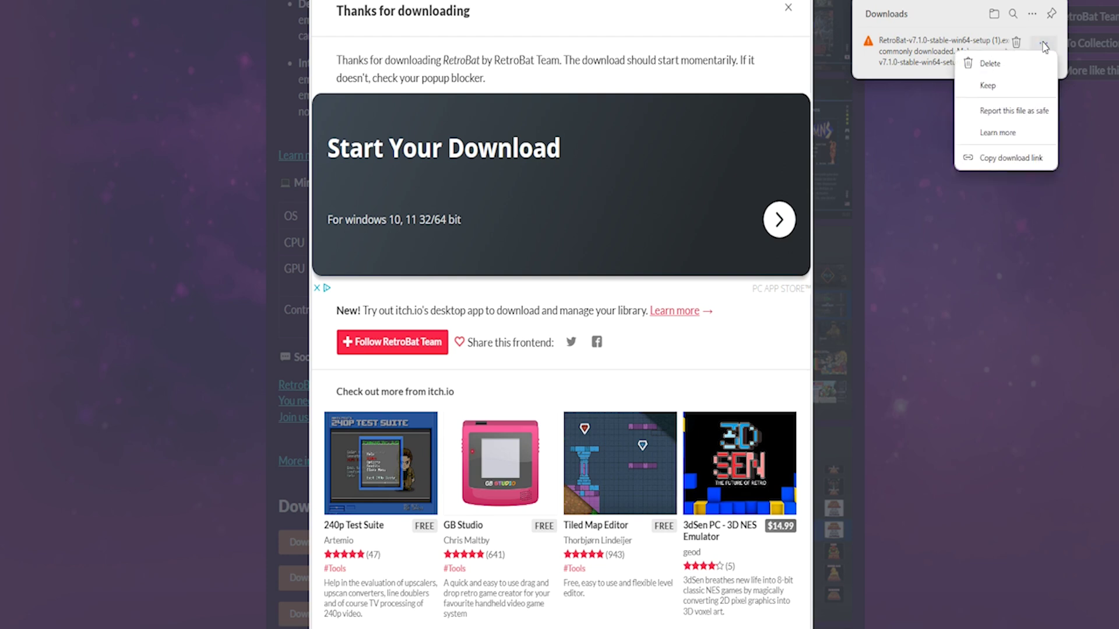
click(1005, 93)
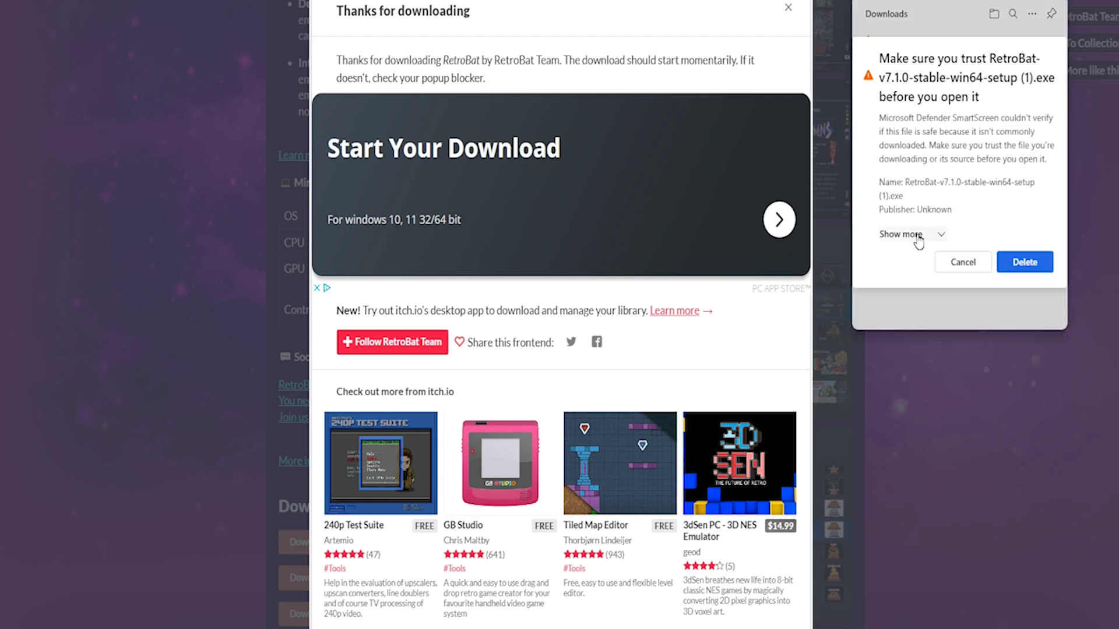
click(900, 235)
click(917, 253)
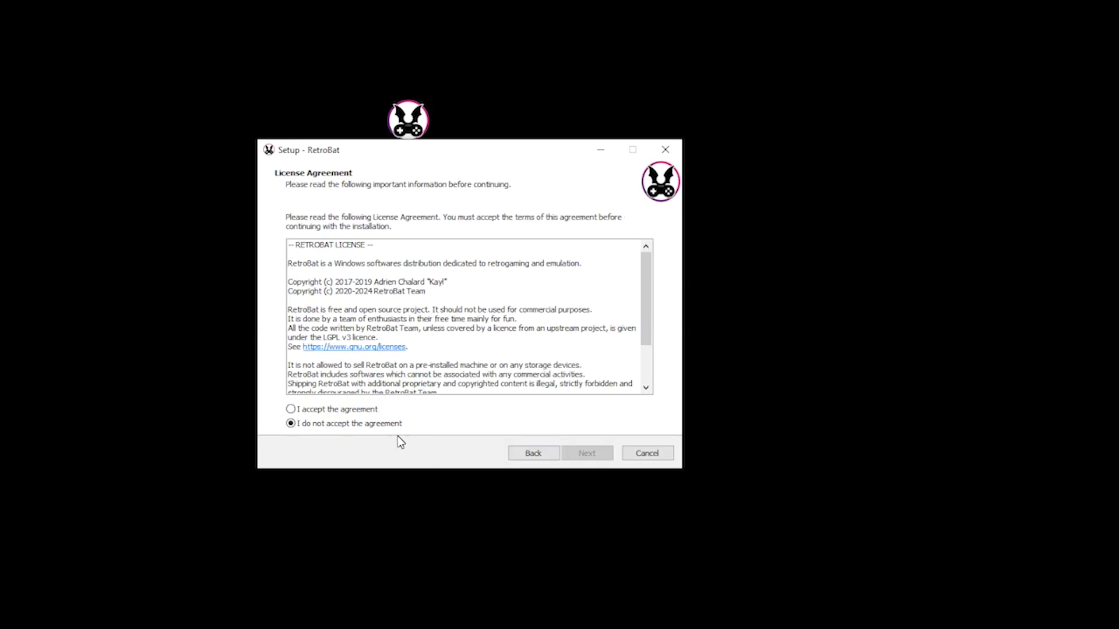
Accept the license and install RetroBat to C:\RetroBat with DirectX9, the Visual C++ redistributables and a desktop shortcut, then close the completed setup
click(325, 410)
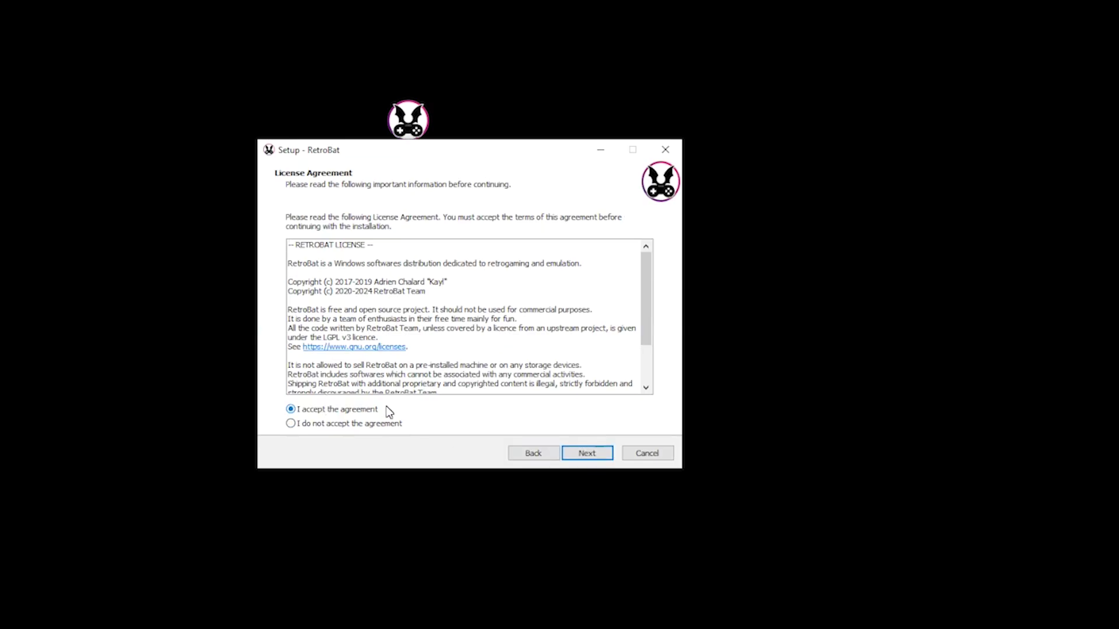
click(606, 460)
click(608, 459)
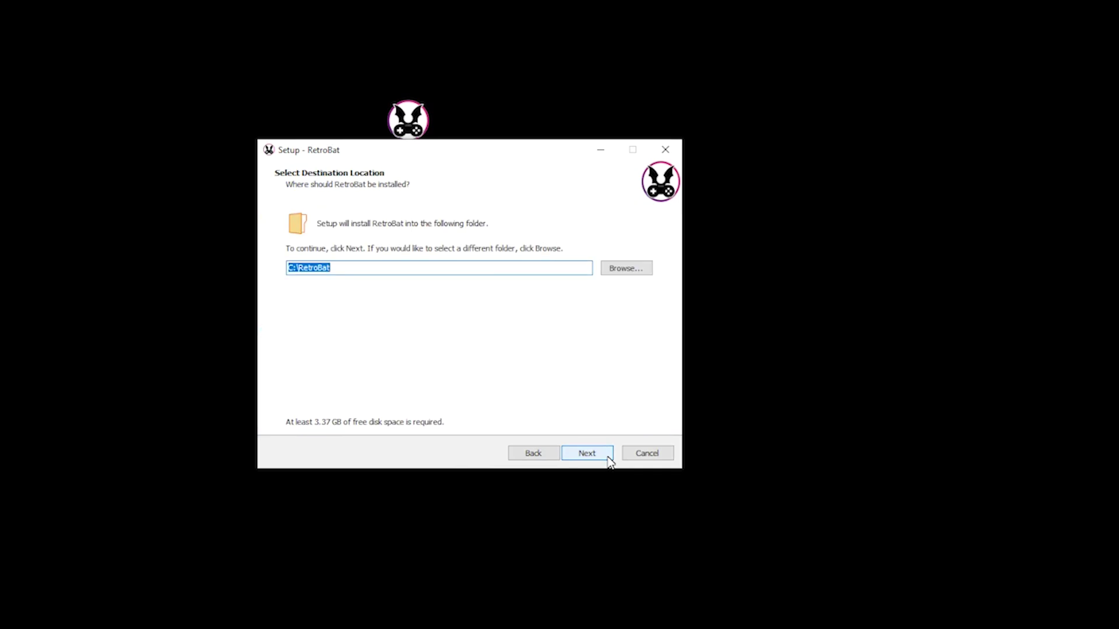
click(609, 460)
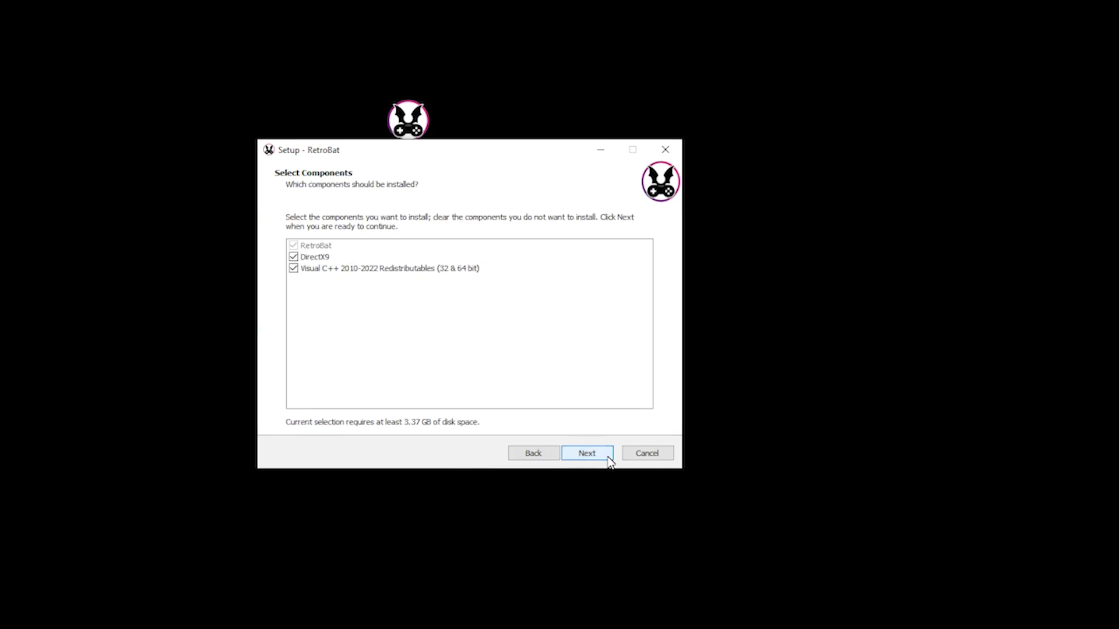
click(610, 461)
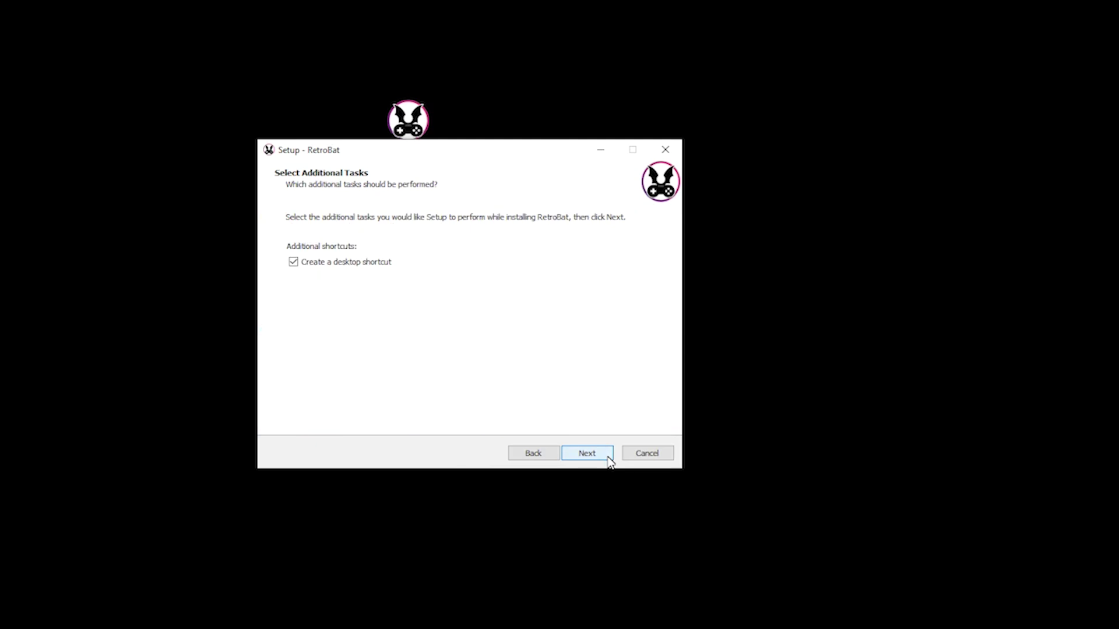
click(610, 462)
click(610, 462)
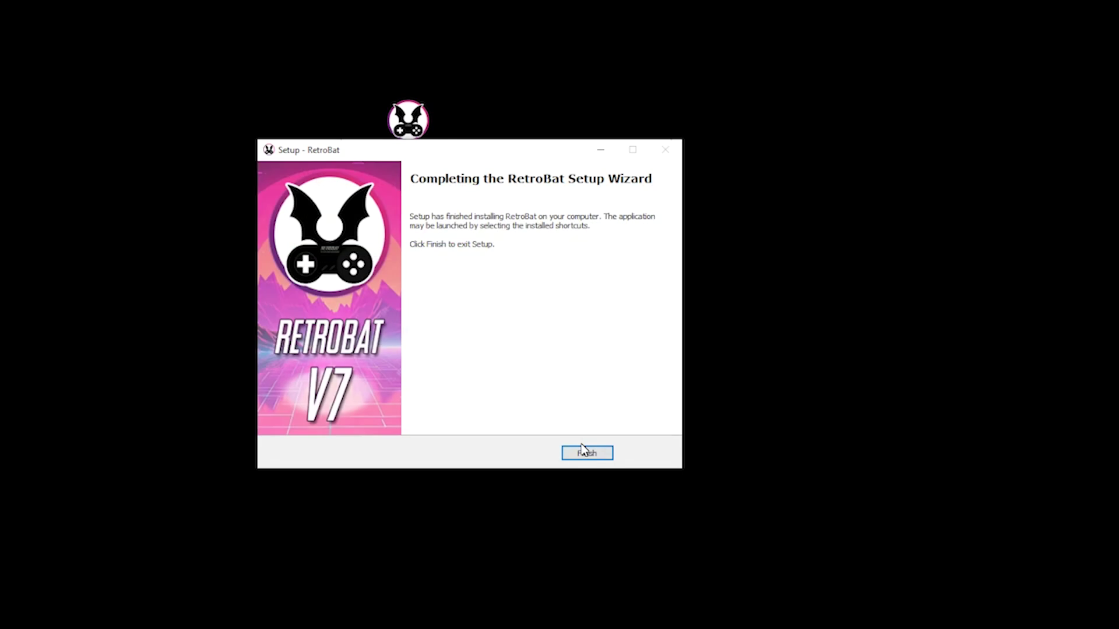
click(585, 452)
Launch RetroBat from its desktop shortcut and browse through the systems and game collections in the main carousel
right_click(407, 121)
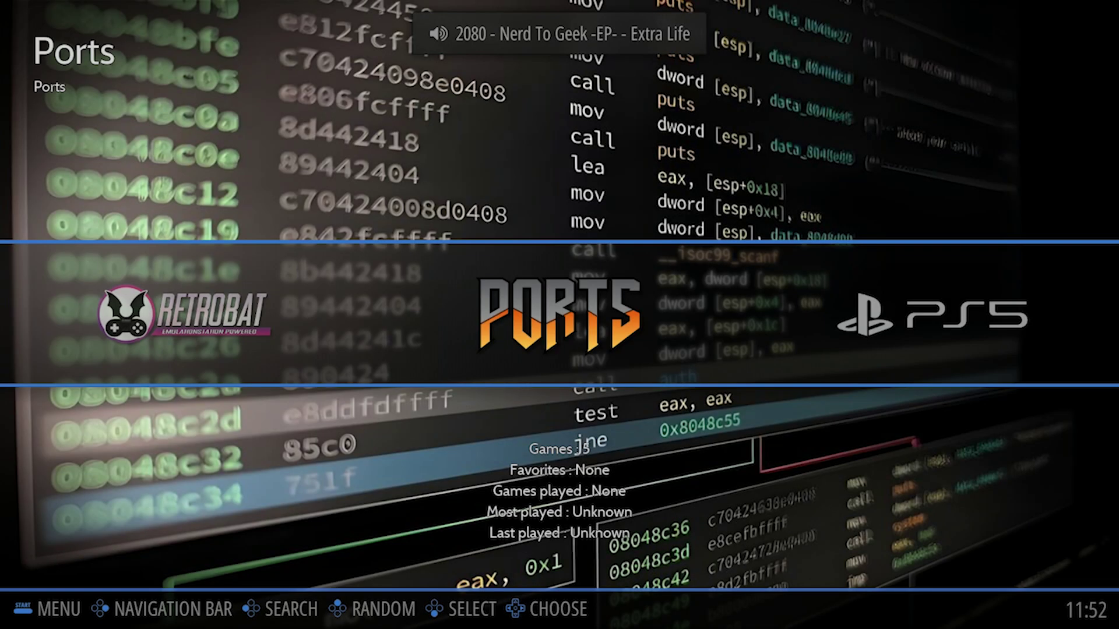
key(Right)
key(Right)
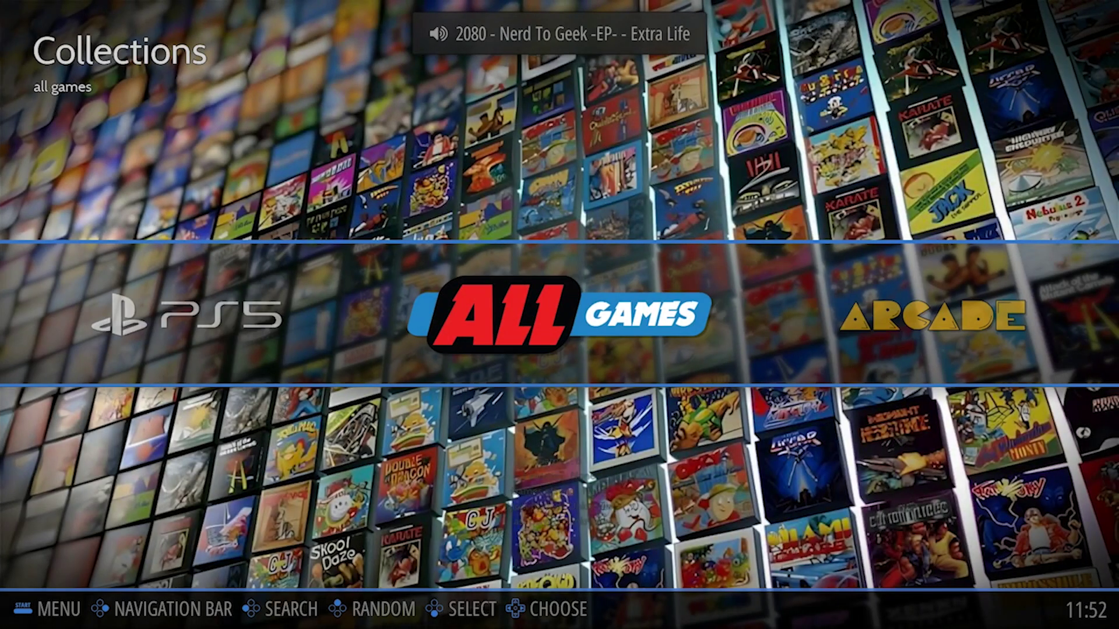
key(Right)
key(Right)
key(Right)
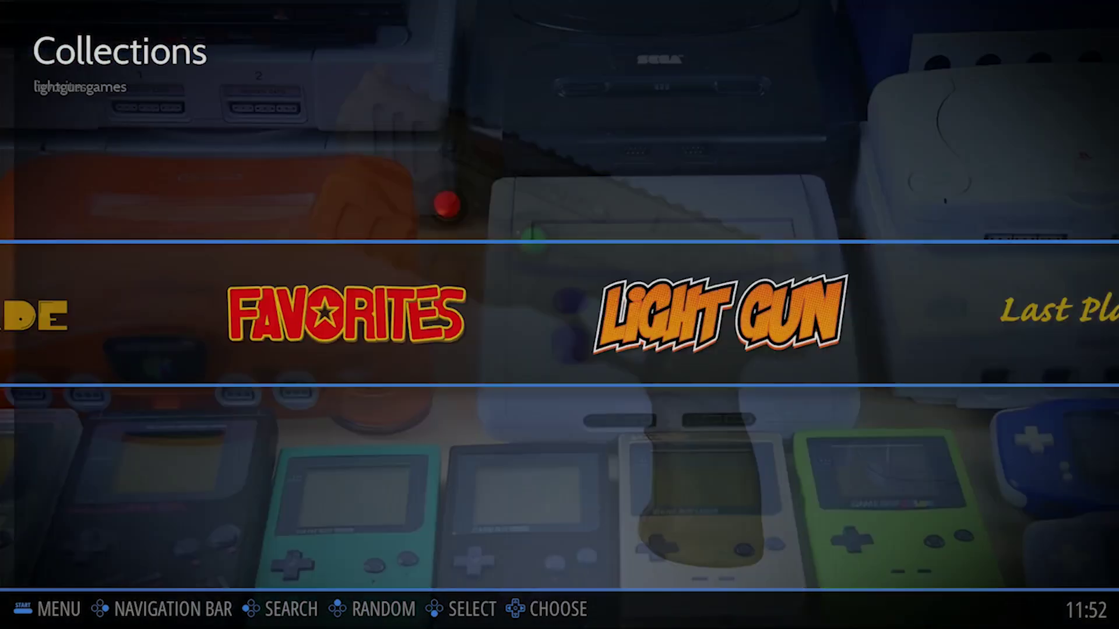
key(Right)
key(Right)
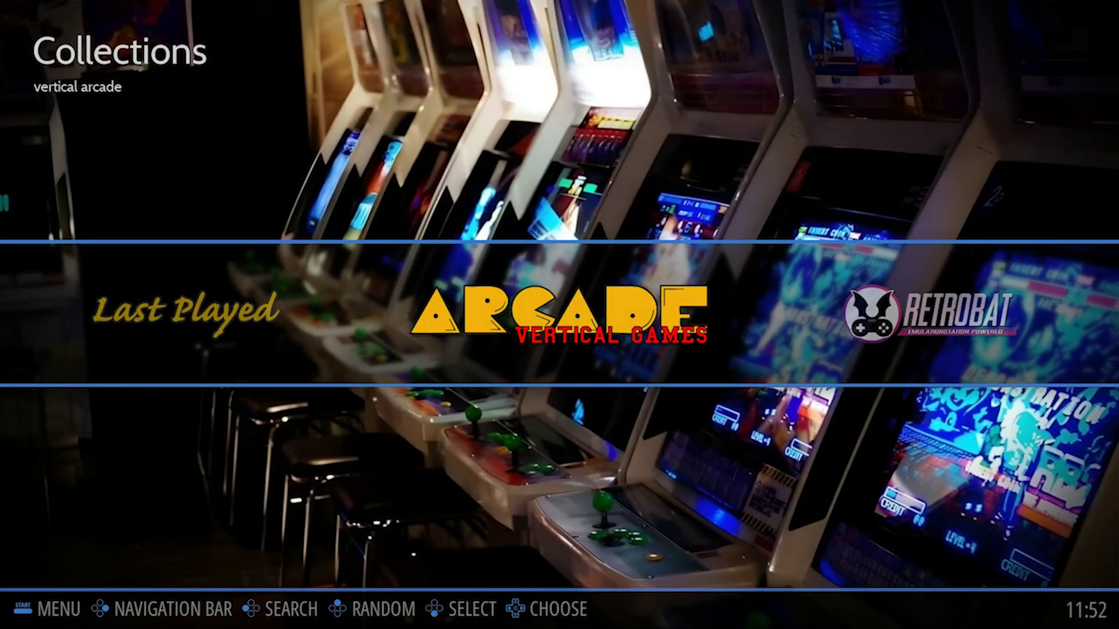
key(Right)
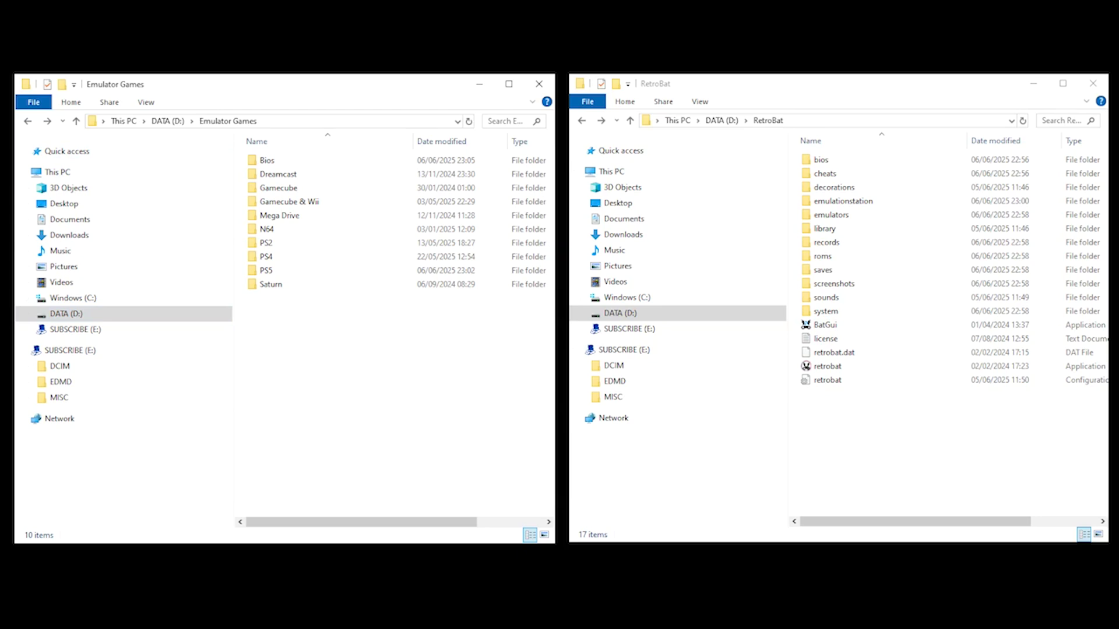
In File Explorer, open the dreamcast folder inside RetroBat's roms folder
double_click(822, 256)
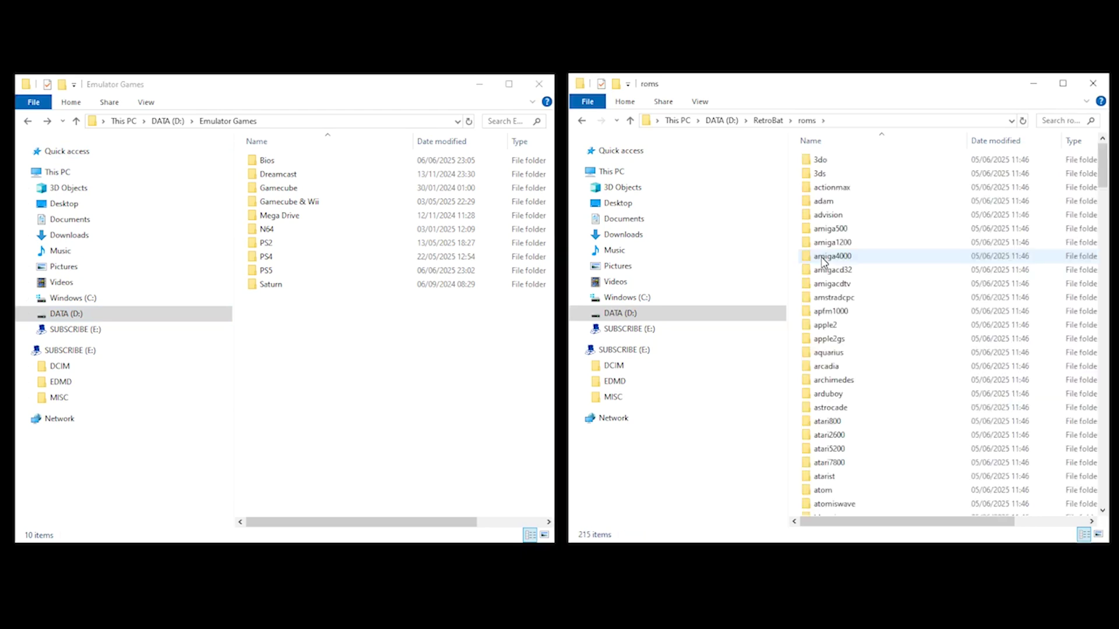
scroll(826, 268, down, 8)
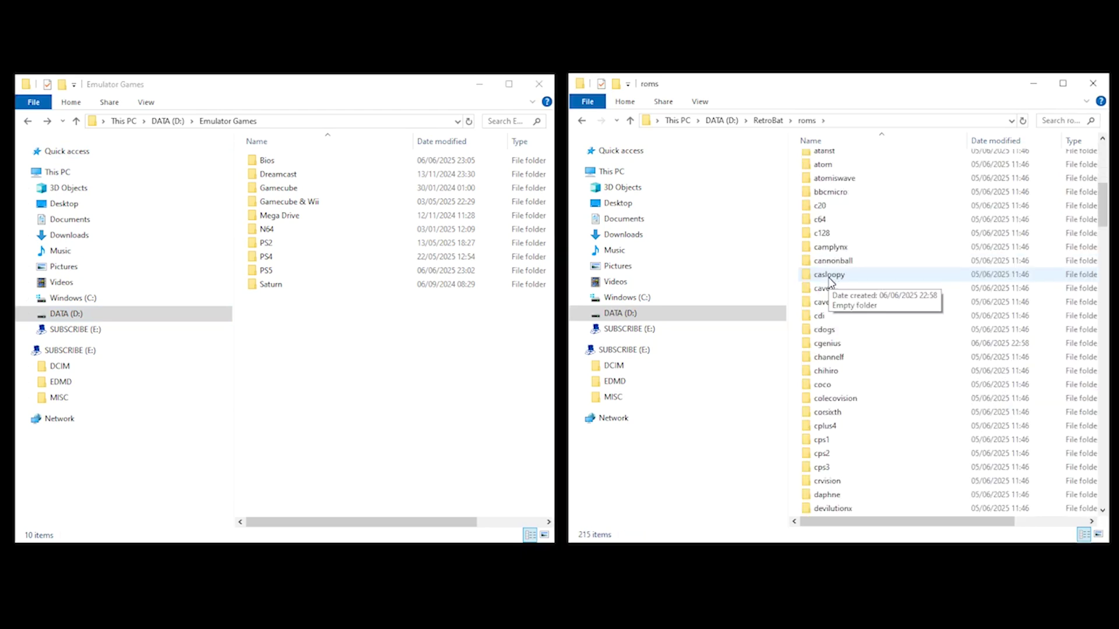
scroll(832, 286, down, 5)
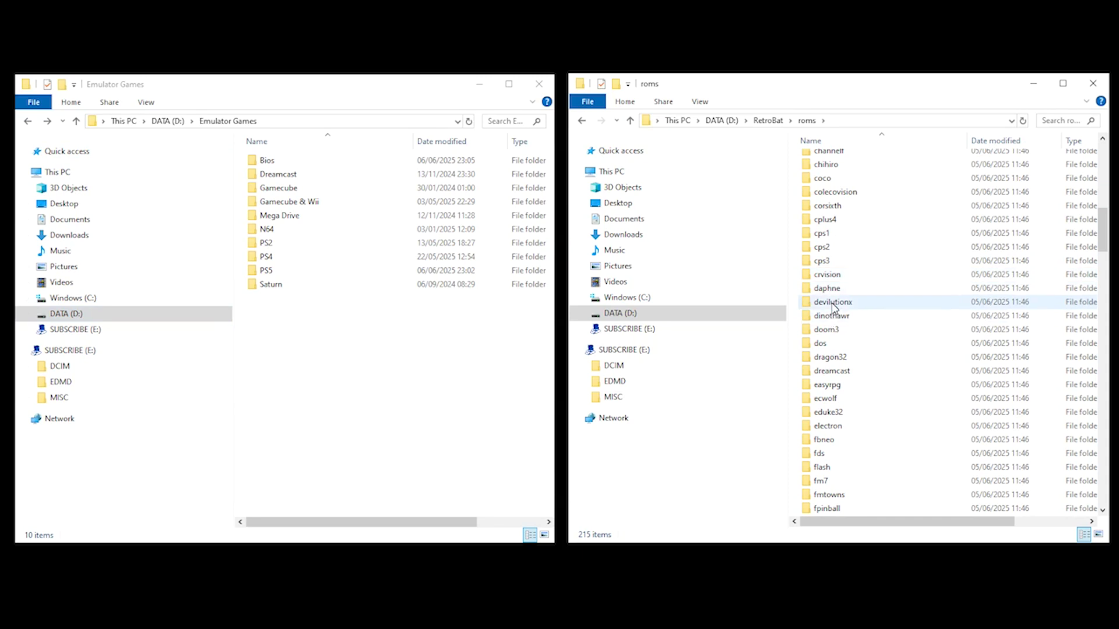
double_click(833, 371)
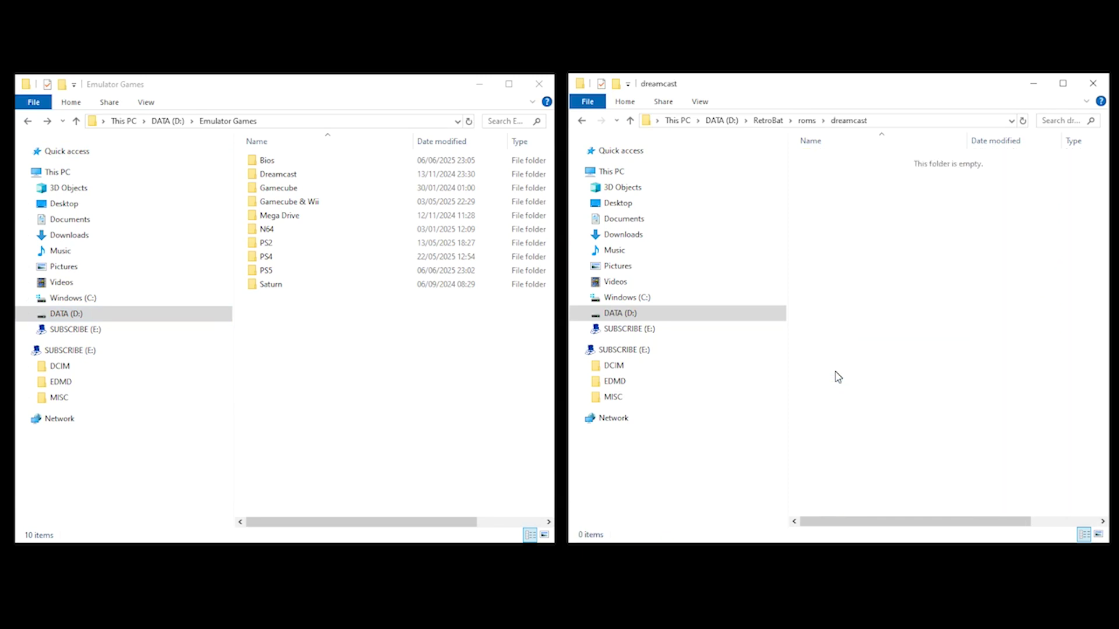
Move the Resident Evil - Code Veronica GDI file from Emulator Games\Dreamcast\57 into RetroBat's dreamcast roms folder
double_click(362, 174)
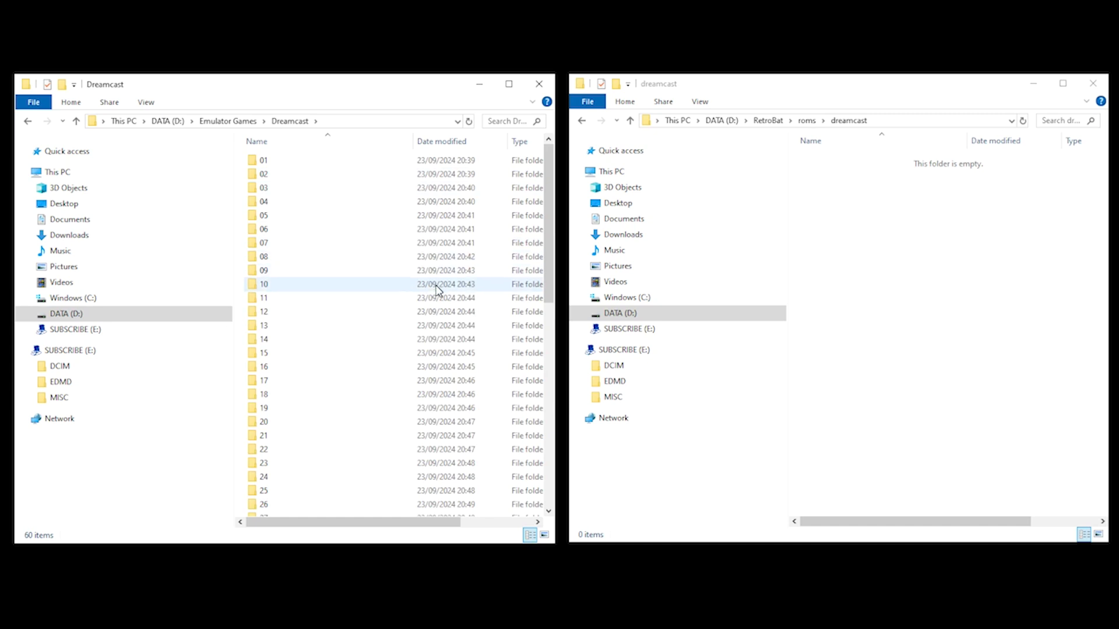
scroll(438, 290, down, 4)
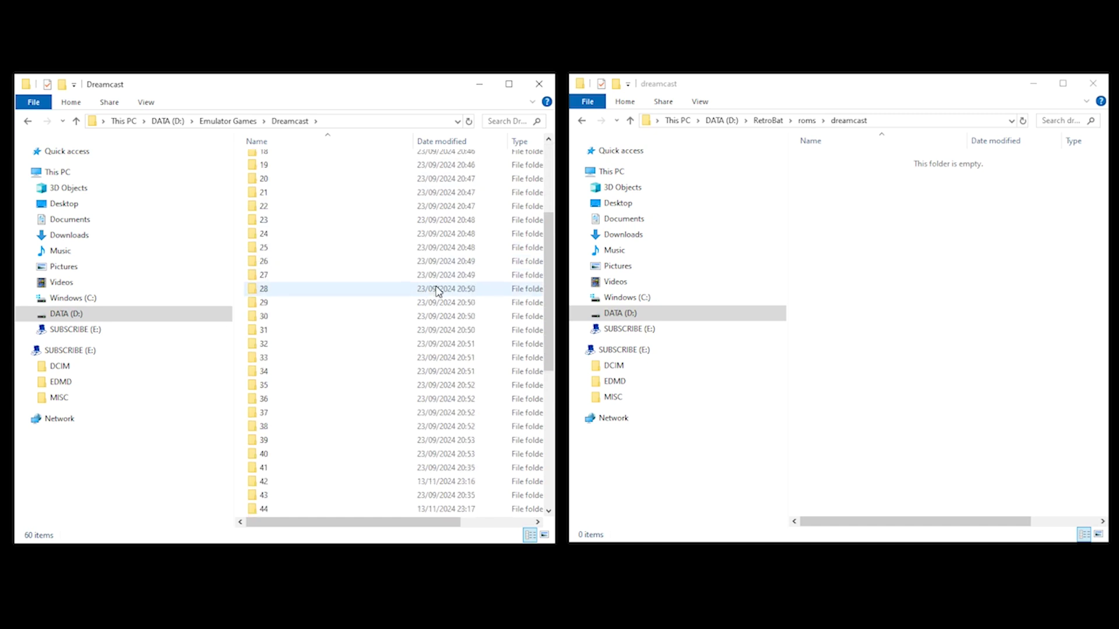
scroll(439, 289, down, 5)
scroll(438, 290, down, 3)
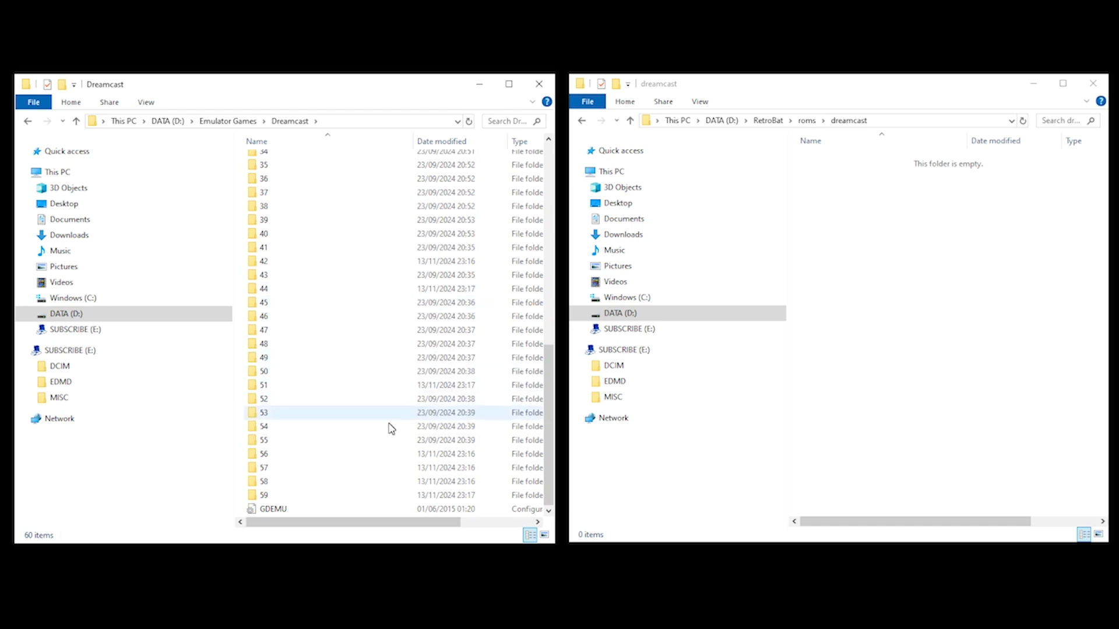
double_click(351, 471)
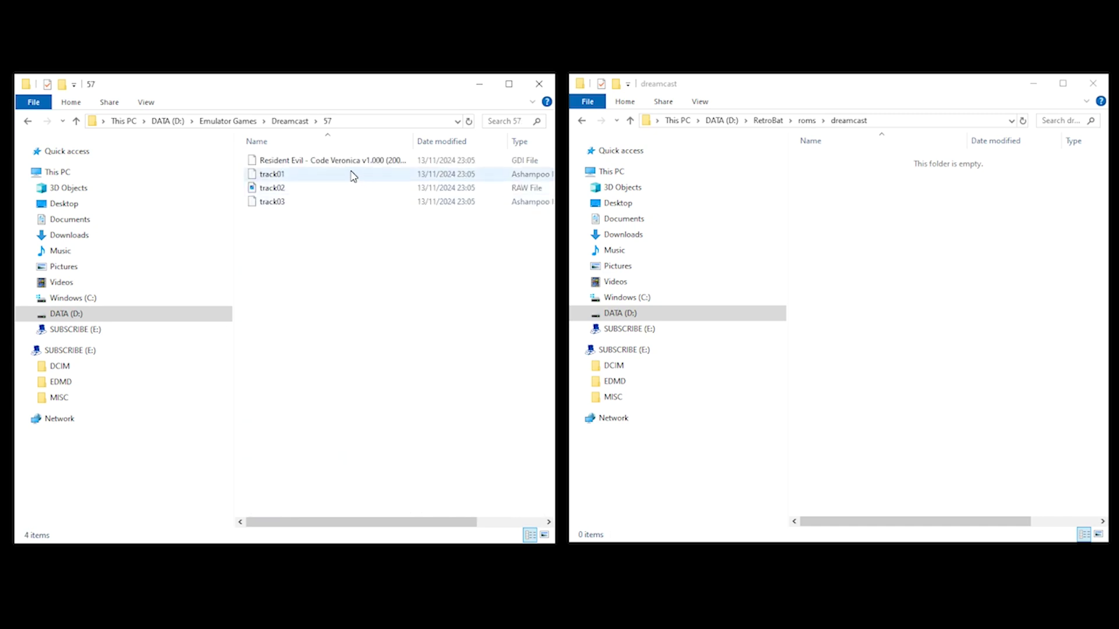
drag(347, 167, 862, 250)
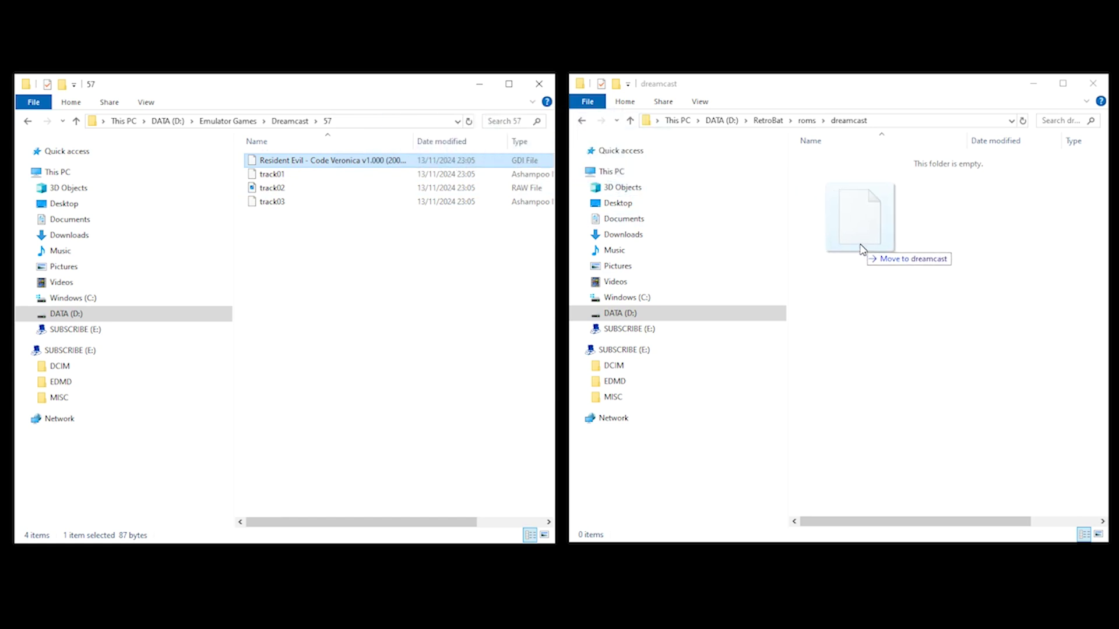
drag(861, 249, 861, 250)
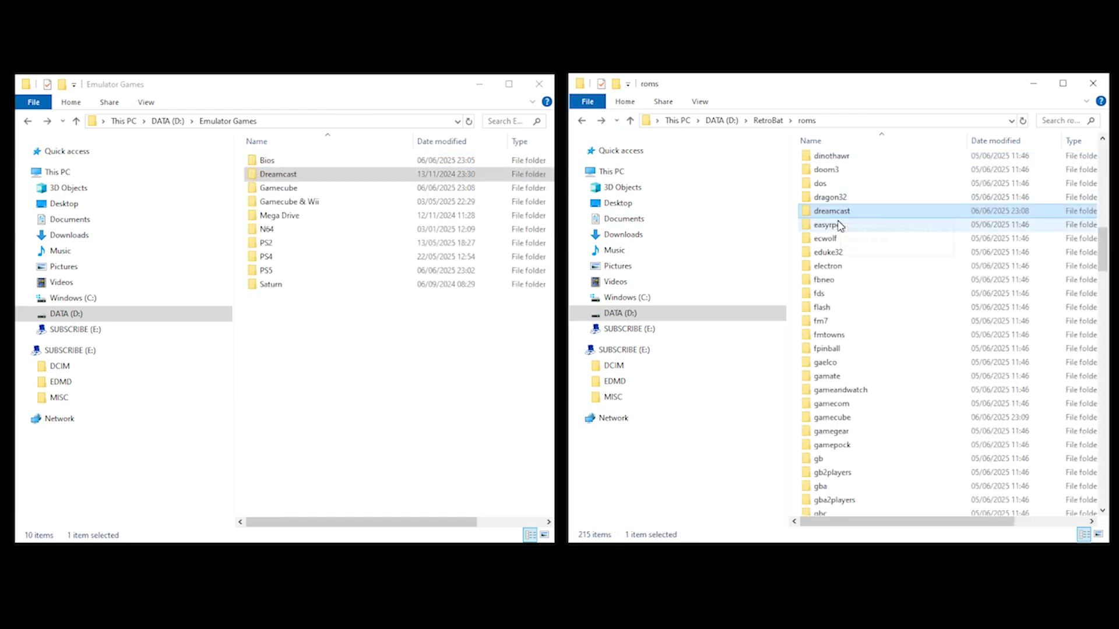
Move the GameCube ISO files from Gun (Europe) through Pokemon XD - Gale of Darkness into RetroBat's roms\gamecube folder
scroll(839, 224, down, 2)
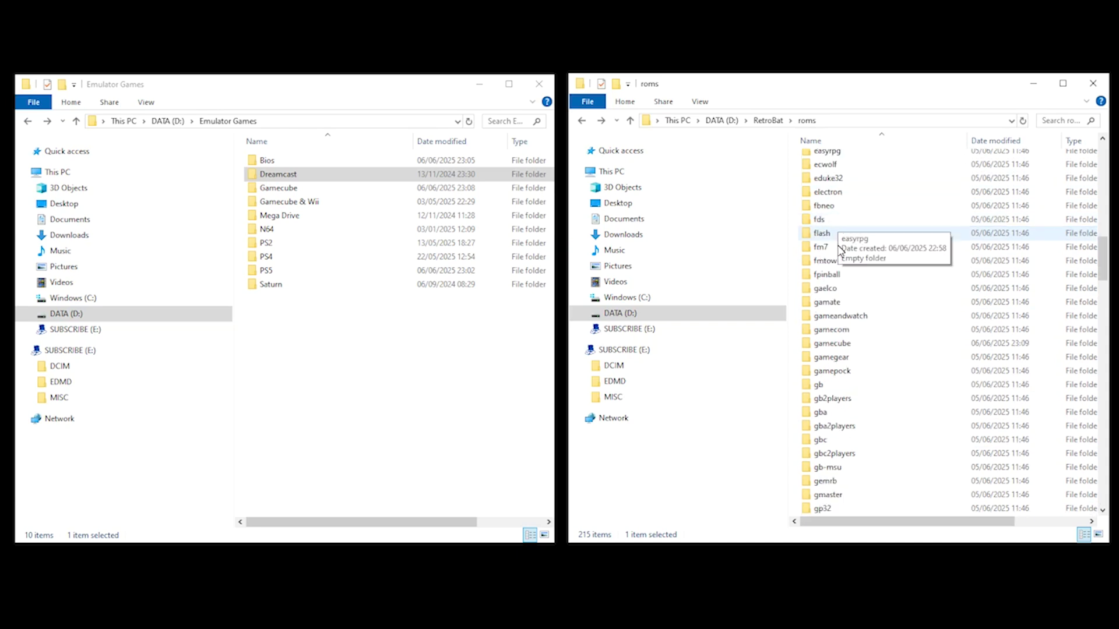
double_click(832, 347)
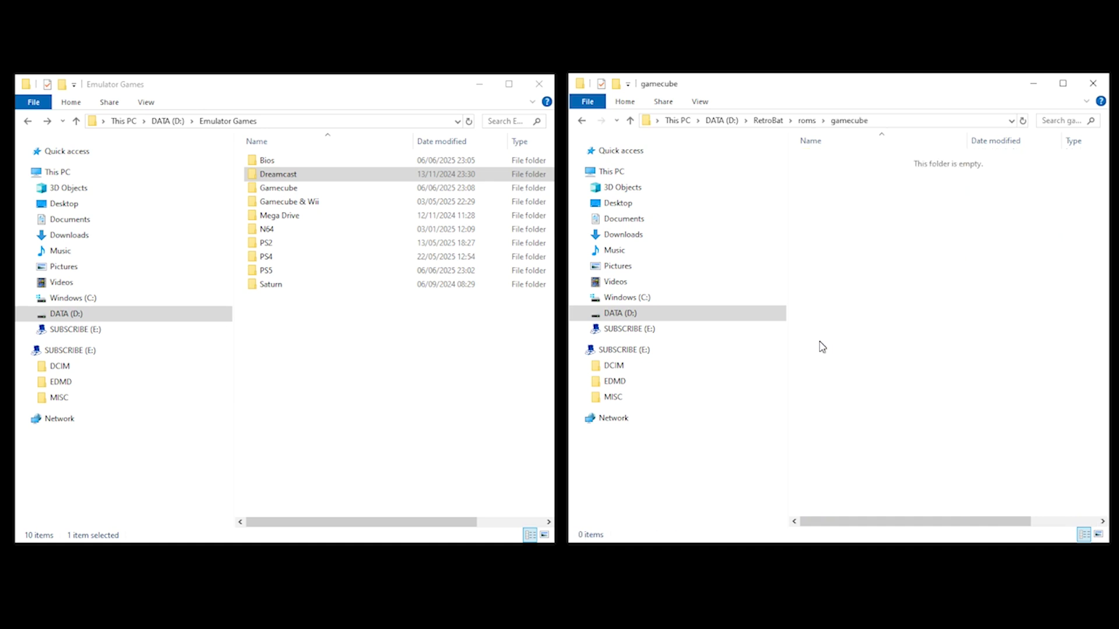
click(447, 188)
double_click(447, 189)
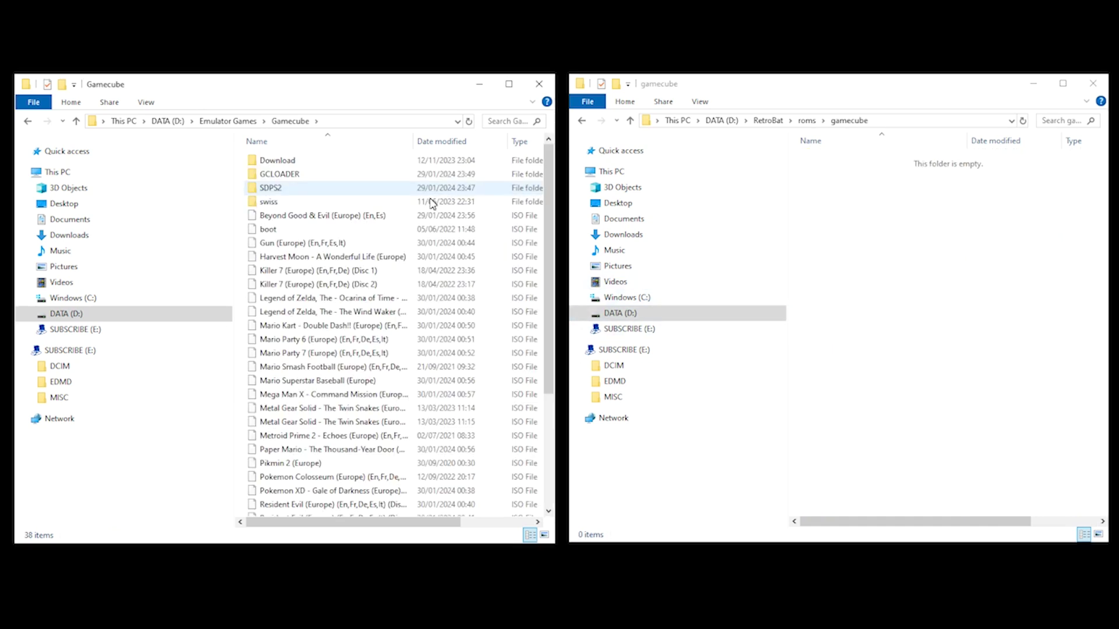
click(350, 243)
shift+click(350, 491)
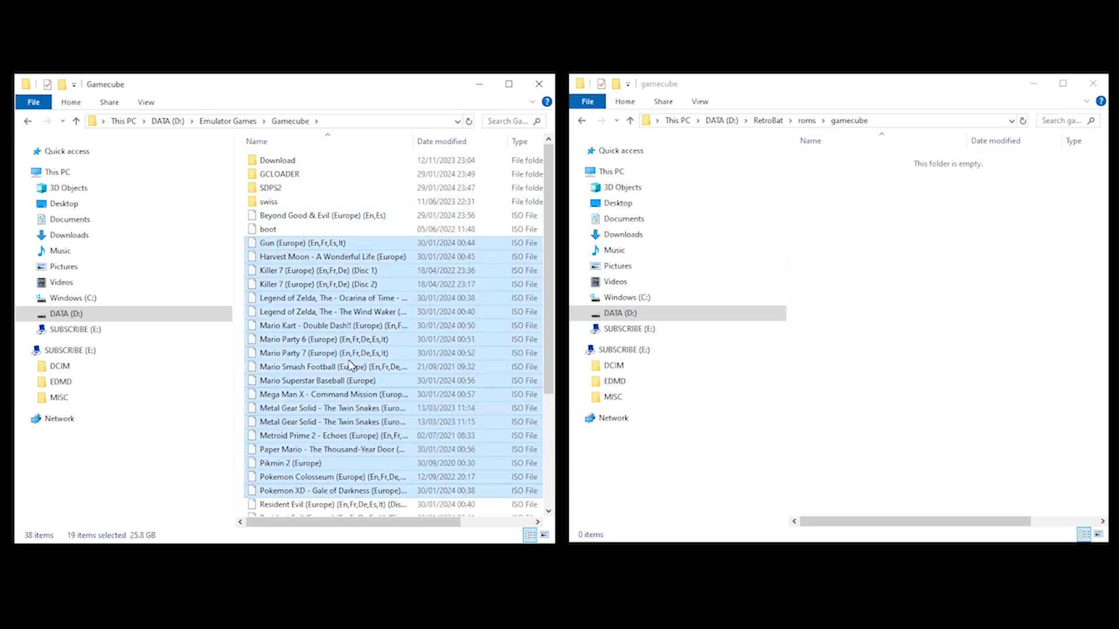
drag(350, 366, 911, 282)
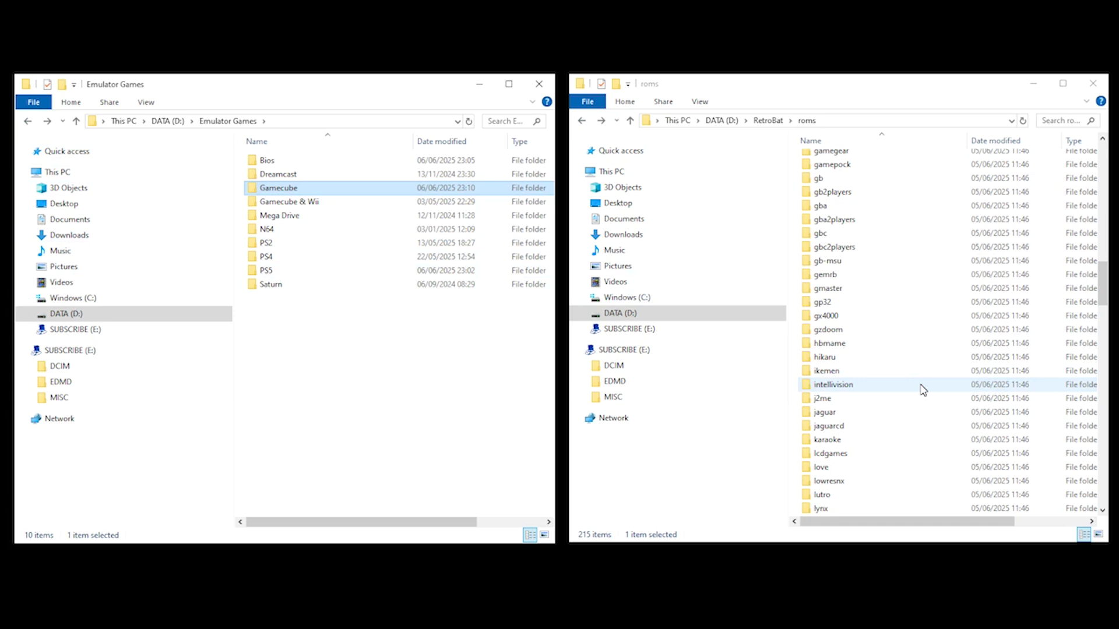
Move the Mega Drive games from Addams Family, The through Alien Storm into RetroBat's roms\megadrive folder
scroll(915, 391, down, 3)
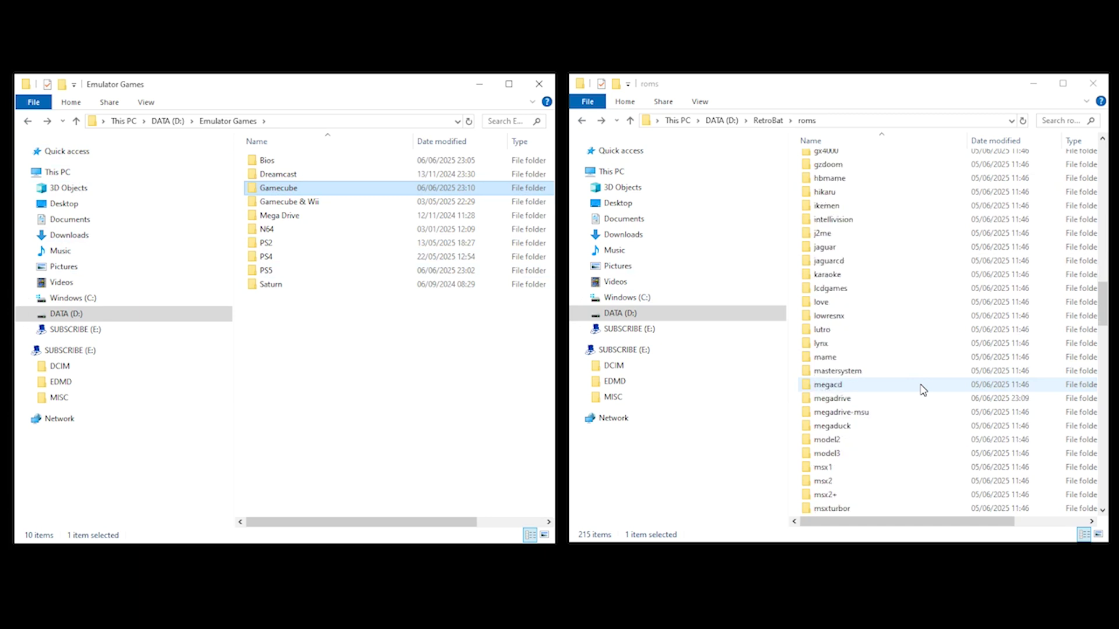
double_click(903, 398)
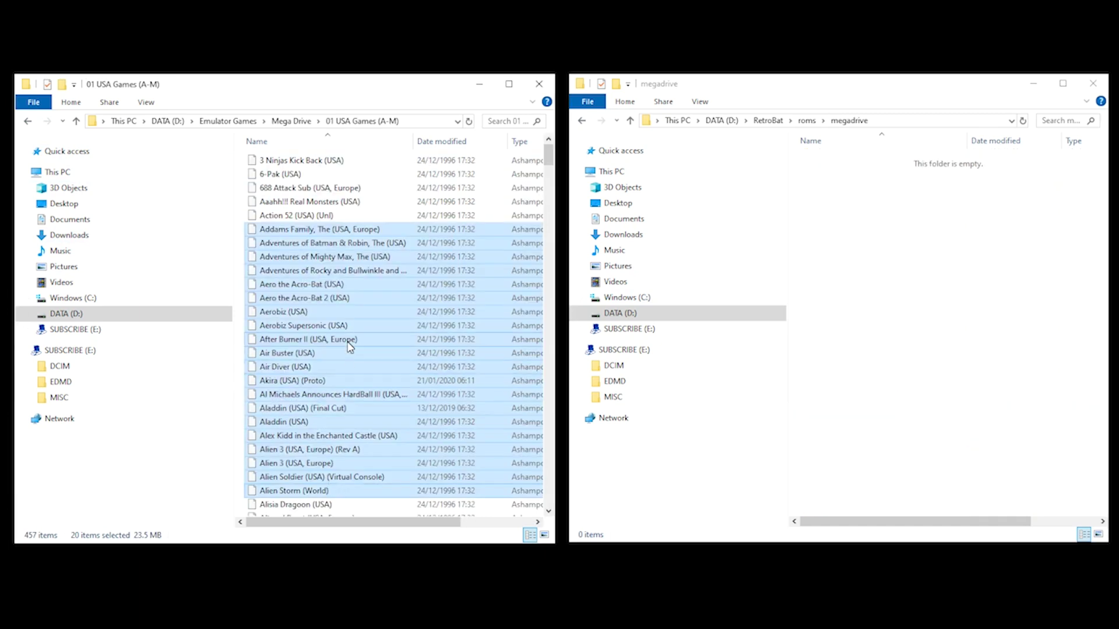
drag(348, 344, 932, 306)
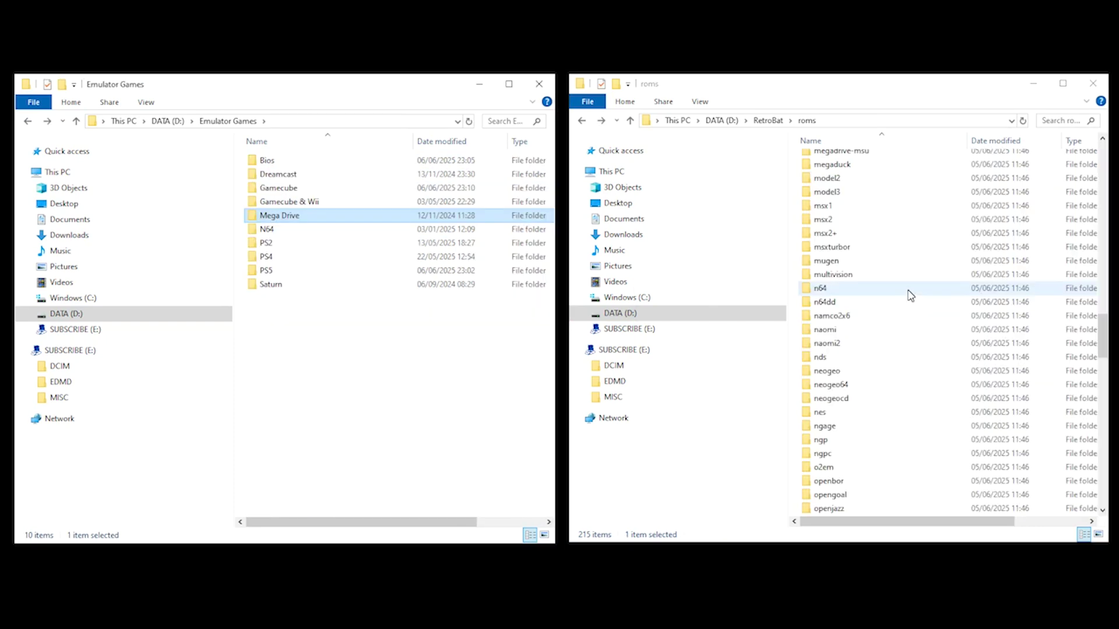
Move the N64 games from 007 - GoldenEye through All-Star Baseball 2000 in 01 USA Games - NTSC into RetroBat's roms\n64 folder
double_click(907, 295)
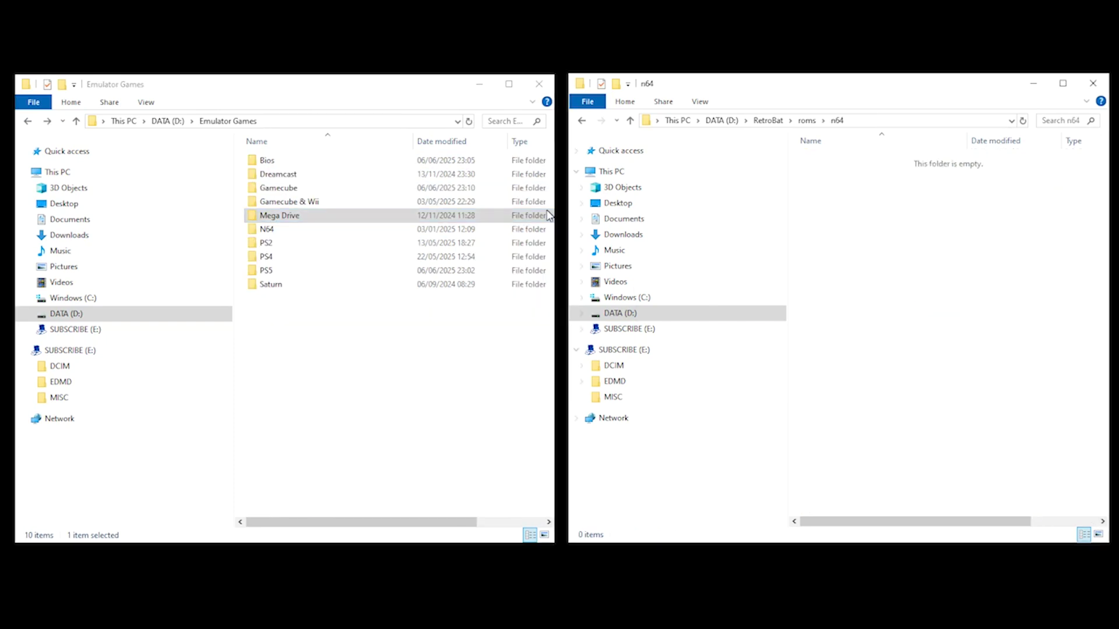
double_click(335, 230)
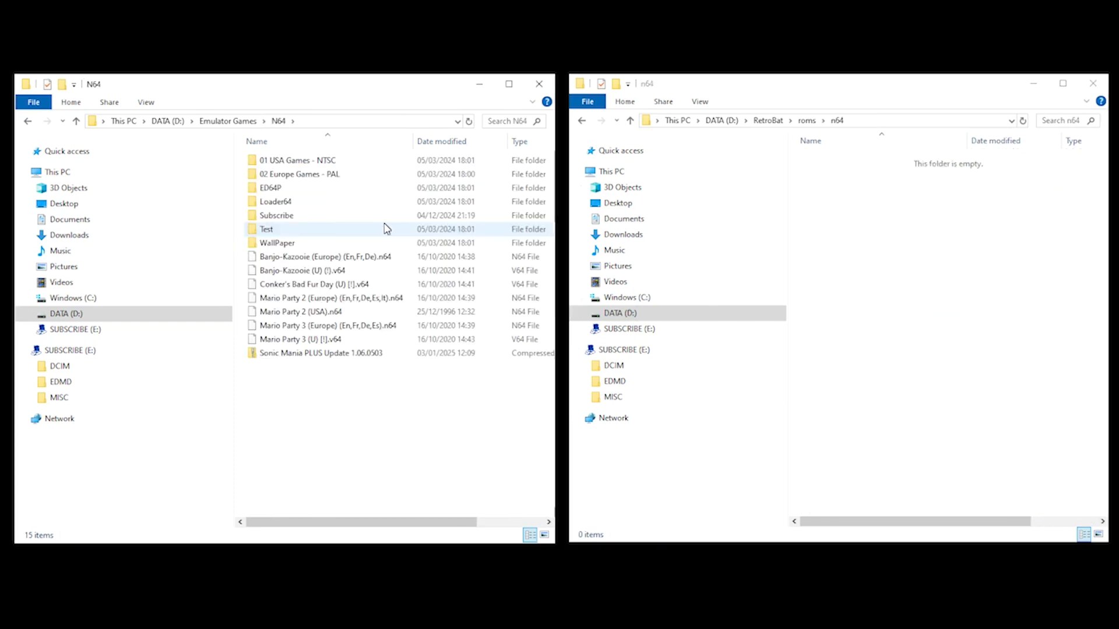
double_click(321, 163)
click(320, 166)
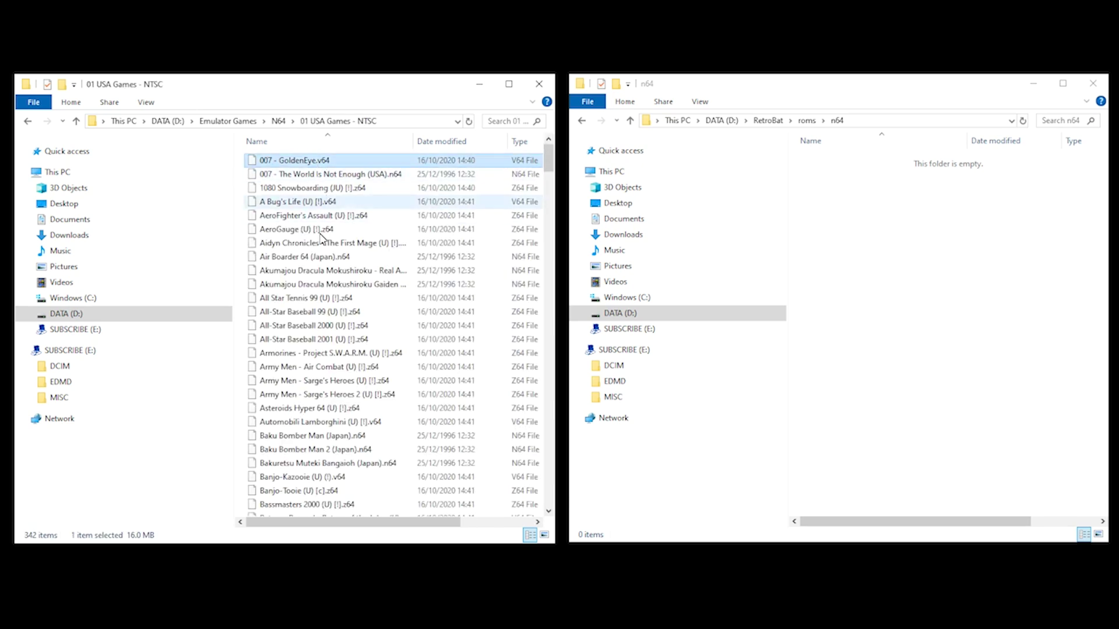
shift+click(322, 324)
drag(322, 325, 981, 297)
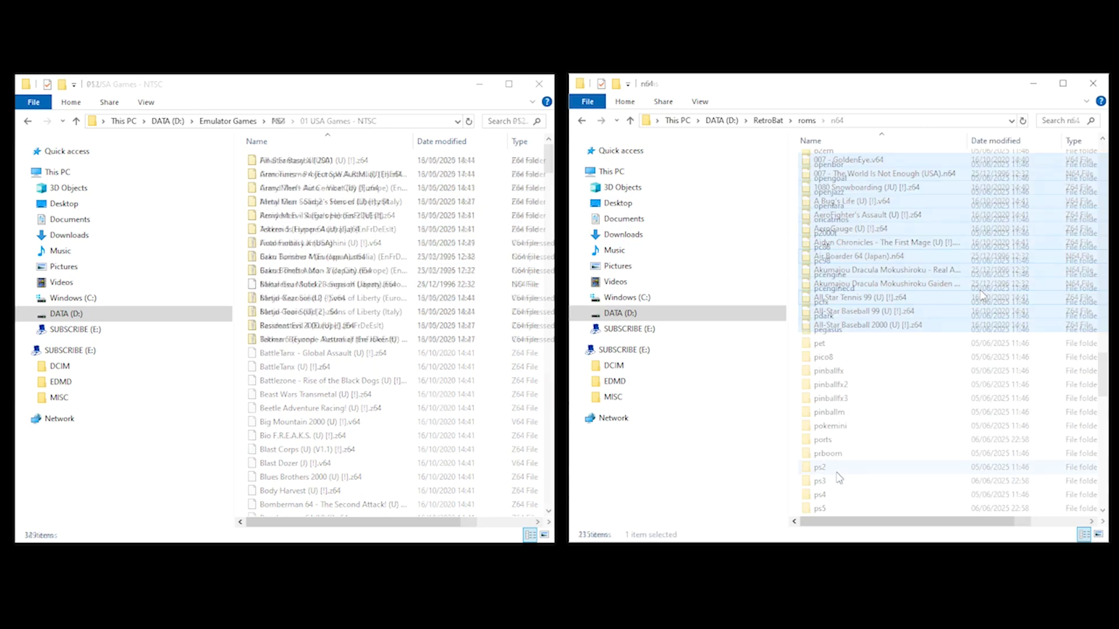
Move the Gran Turismo 4 game file from its Emulator Games\PS2 subfolder into RetroBat's roms\ps2 folder
double_click(834, 468)
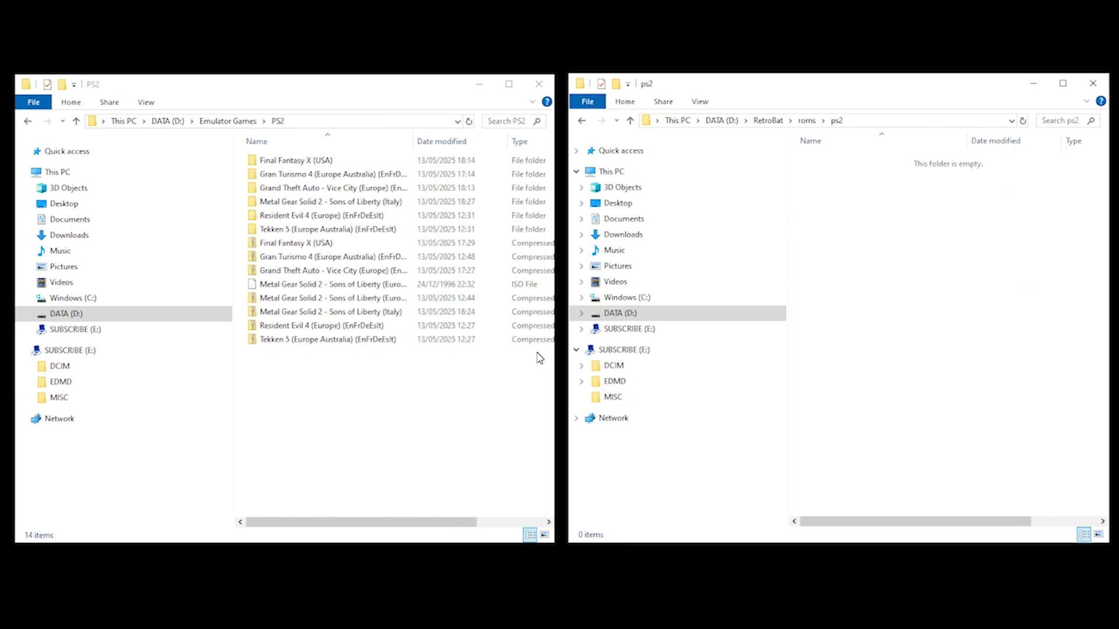
double_click(334, 178)
drag(330, 163, 904, 237)
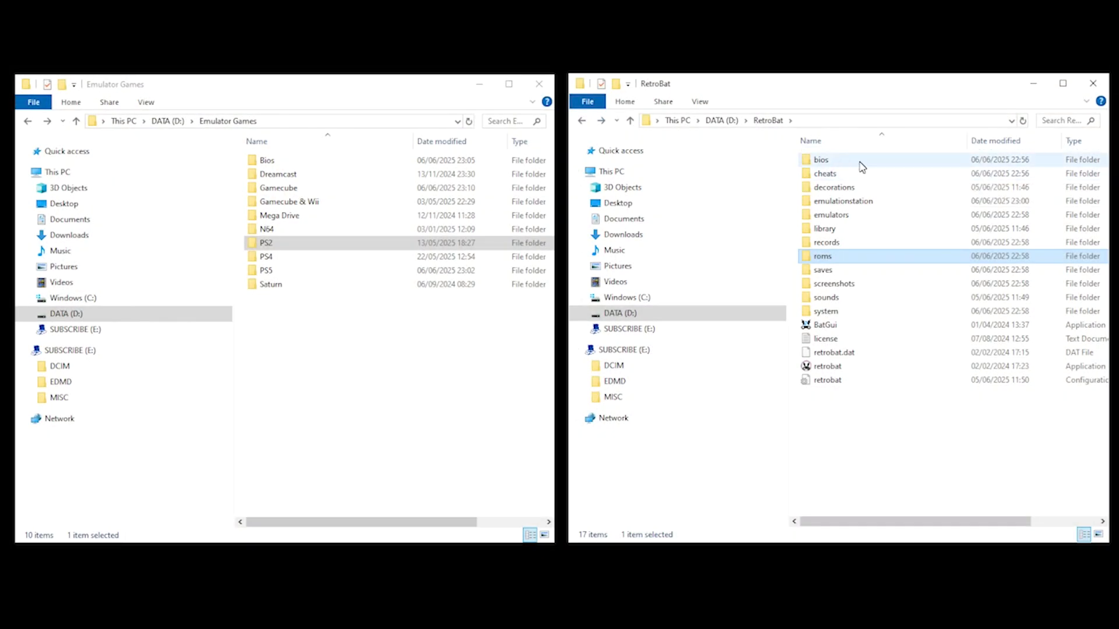
Move the PS2 BIOS files from Emulator Games\Bios into RetroBat's bios\pcsx2\bios folder
double_click(862, 166)
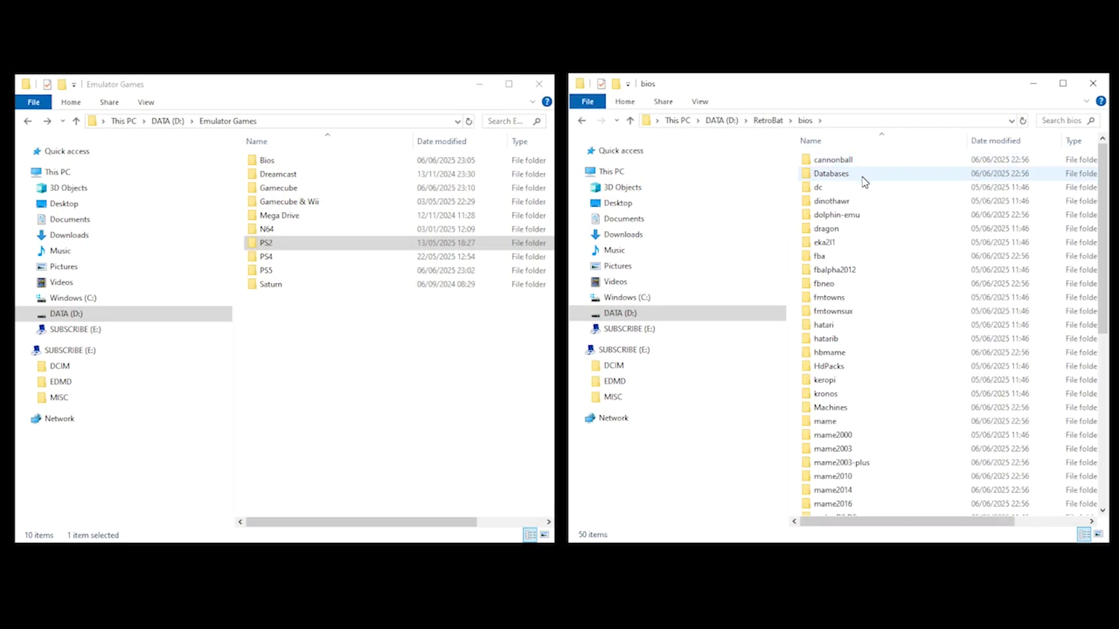
scroll(867, 251, down, 3)
scroll(867, 254, down, 3)
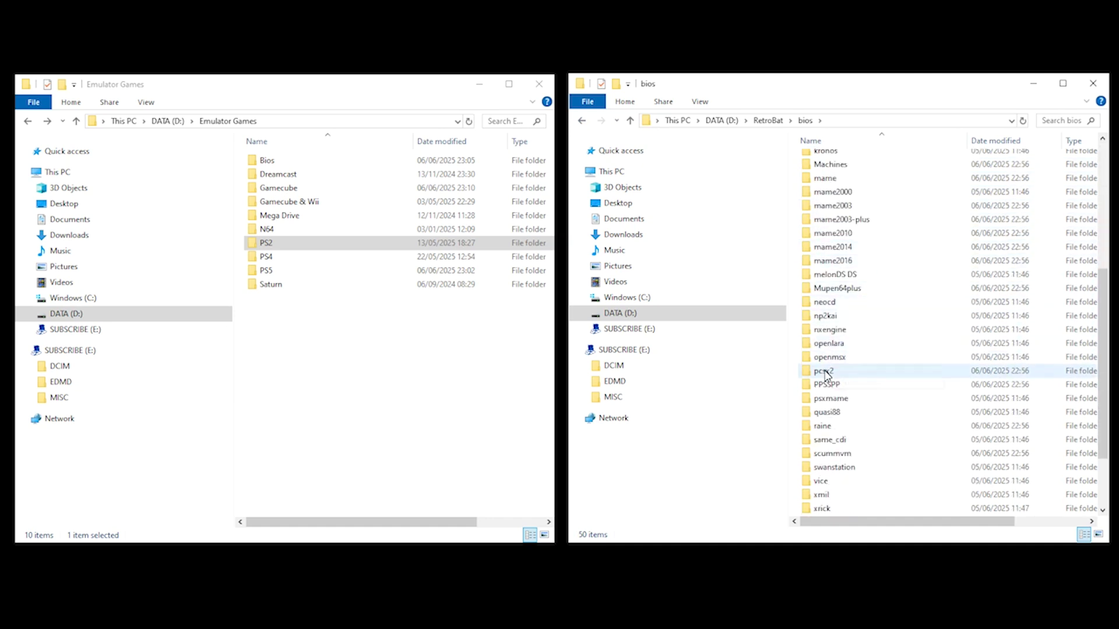
double_click(827, 371)
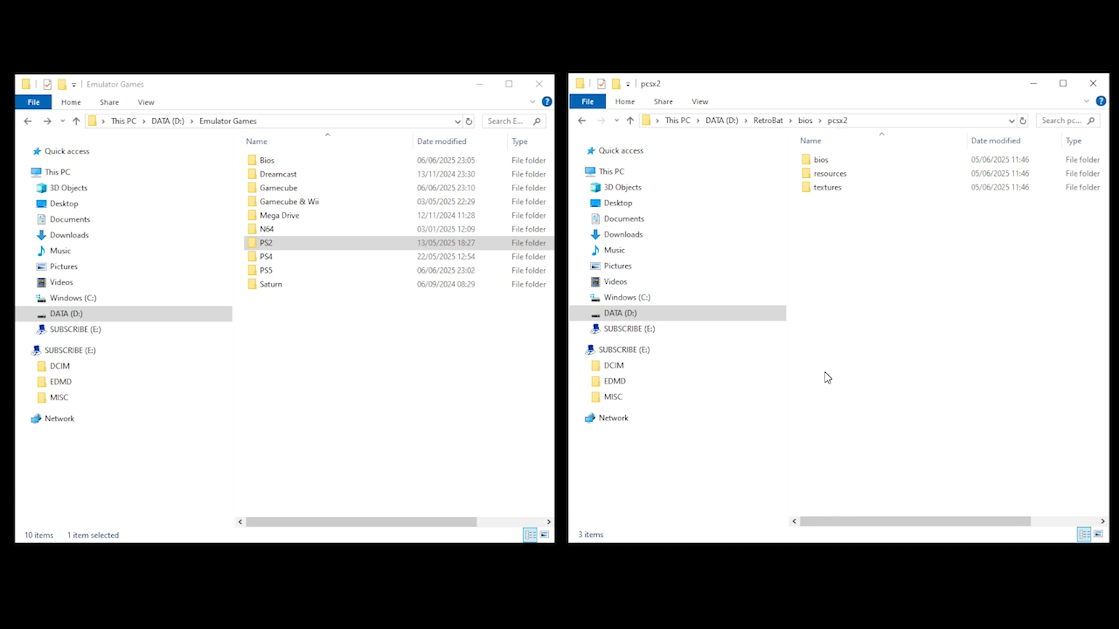
double_click(818, 162)
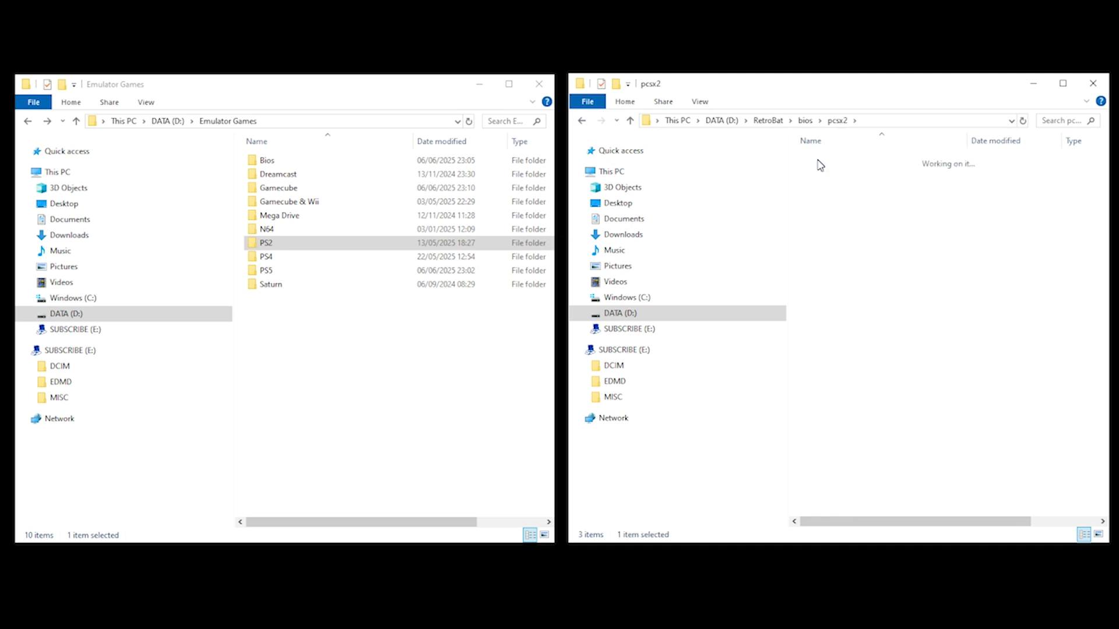
double_click(292, 162)
double_click(295, 163)
drag(407, 393, 838, 228)
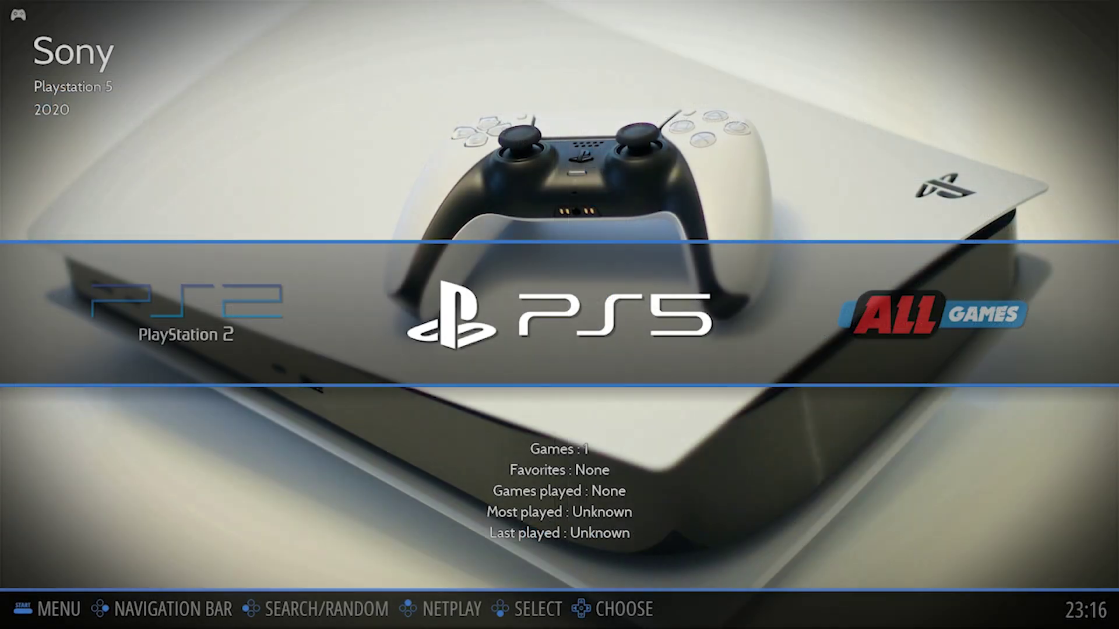
Browse RetroBat's main carousel through the console systems and game collections, ending on PlayStation 2
key(Left)
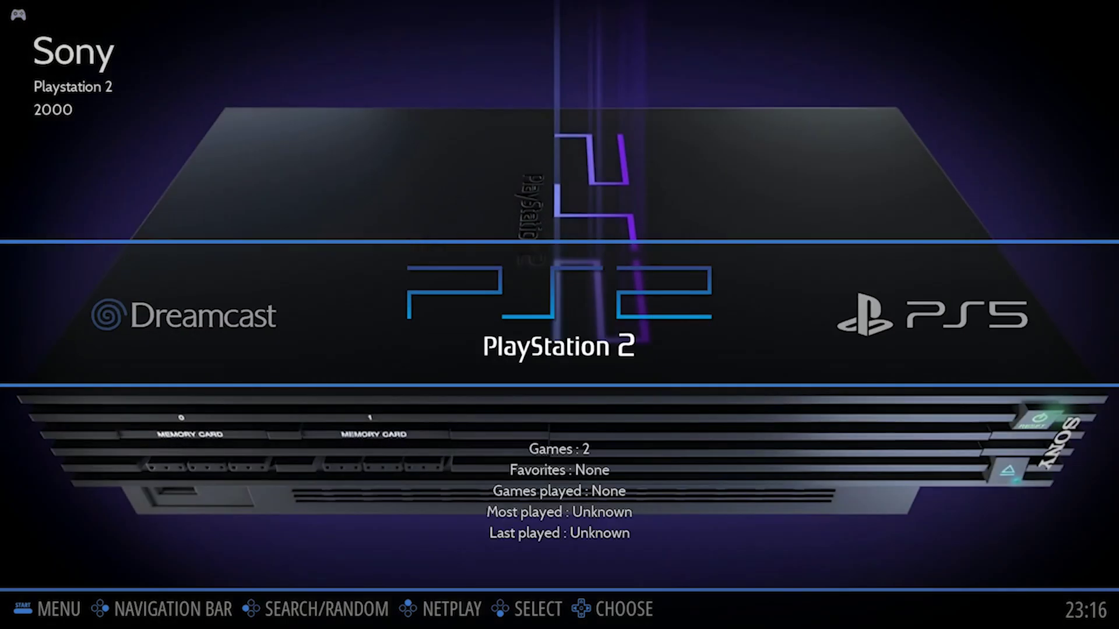
key(Left)
key(Left)
key(Left)
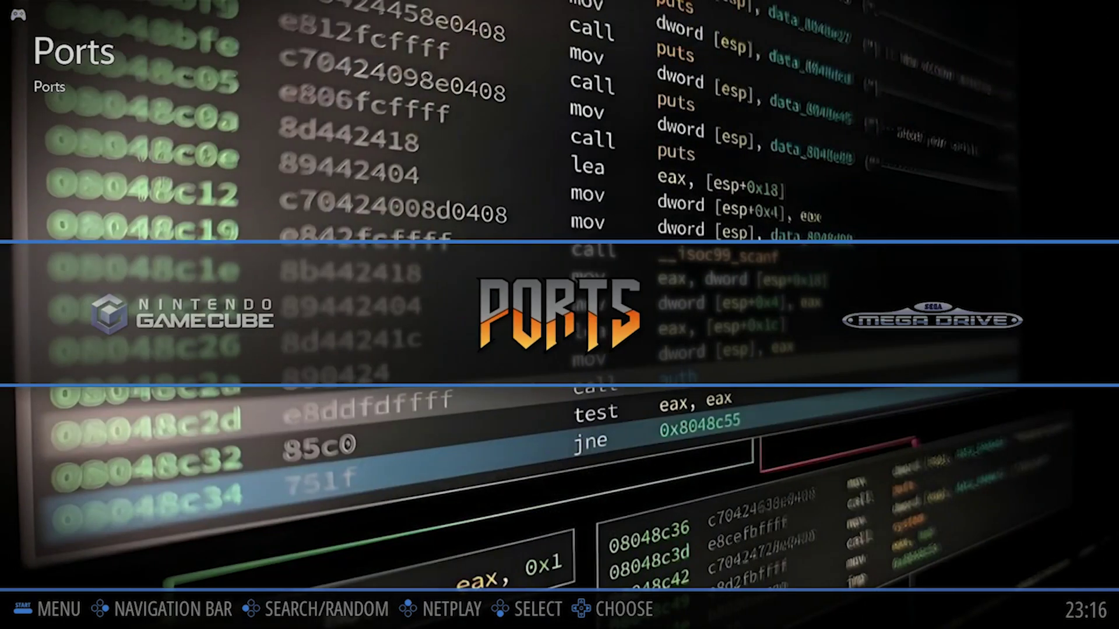
key(Left)
key(Left)
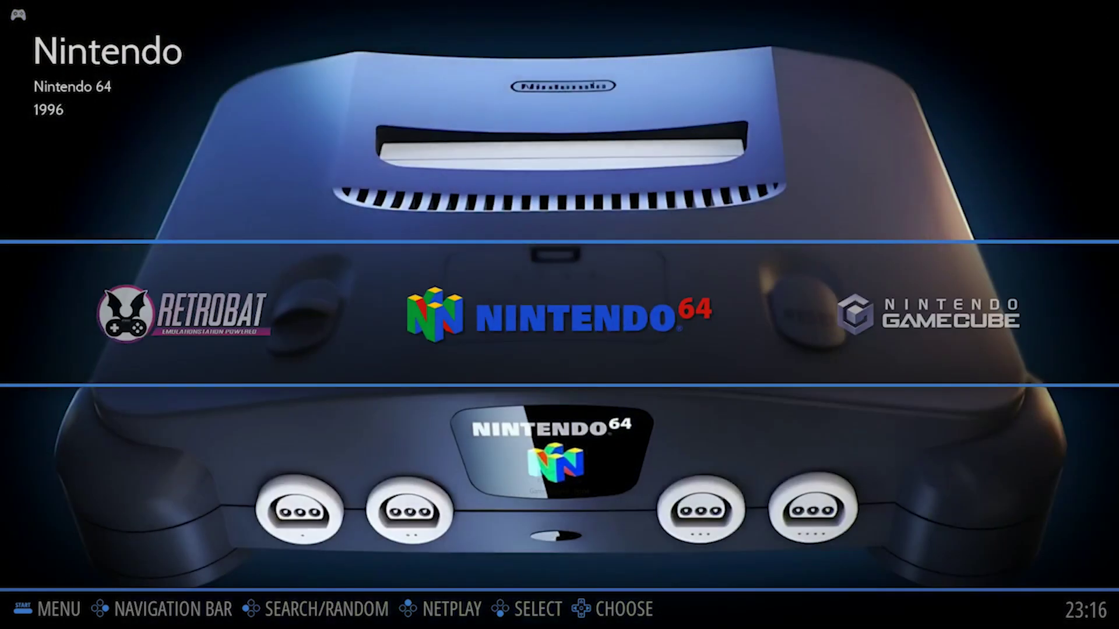
key(Left)
key(Left)
key(Left)
key(Left)
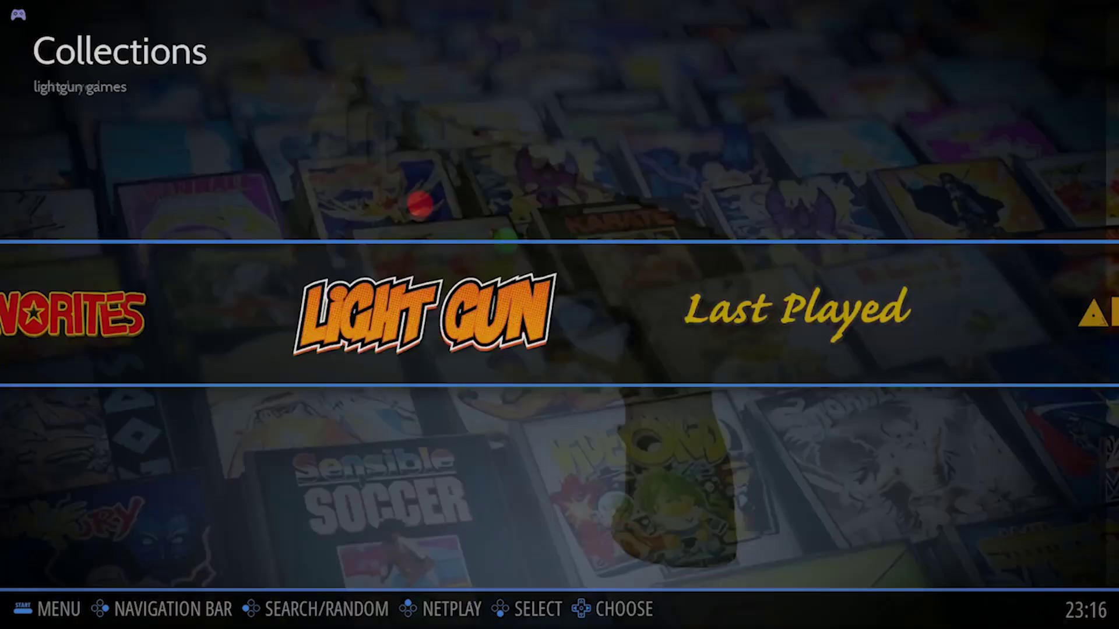
key(Left)
key(Left)
key(Left)
key(Left)
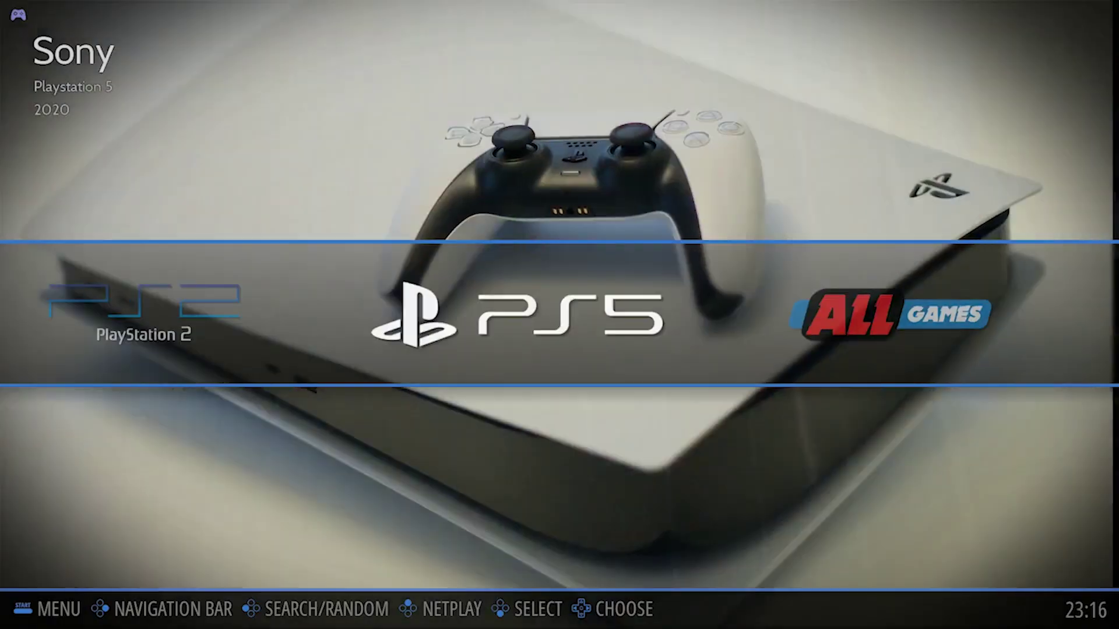
key(Left)
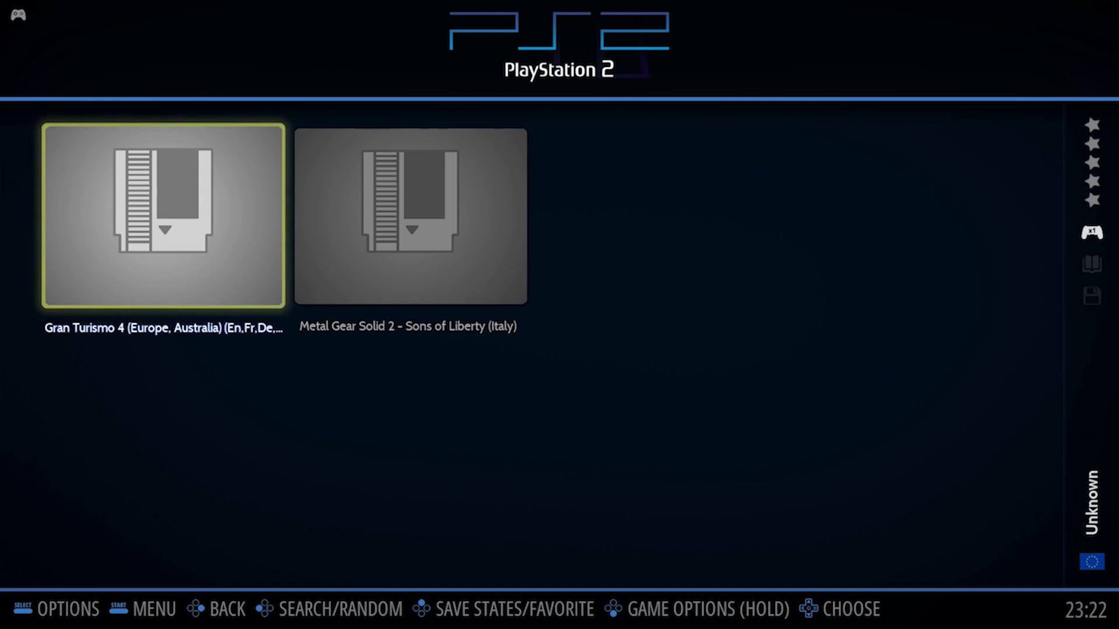
Launch Gran Turismo 4 from the PlayStation 2 list and The Adventures of Batman & Robin from the Mega Drive list
key(Return)
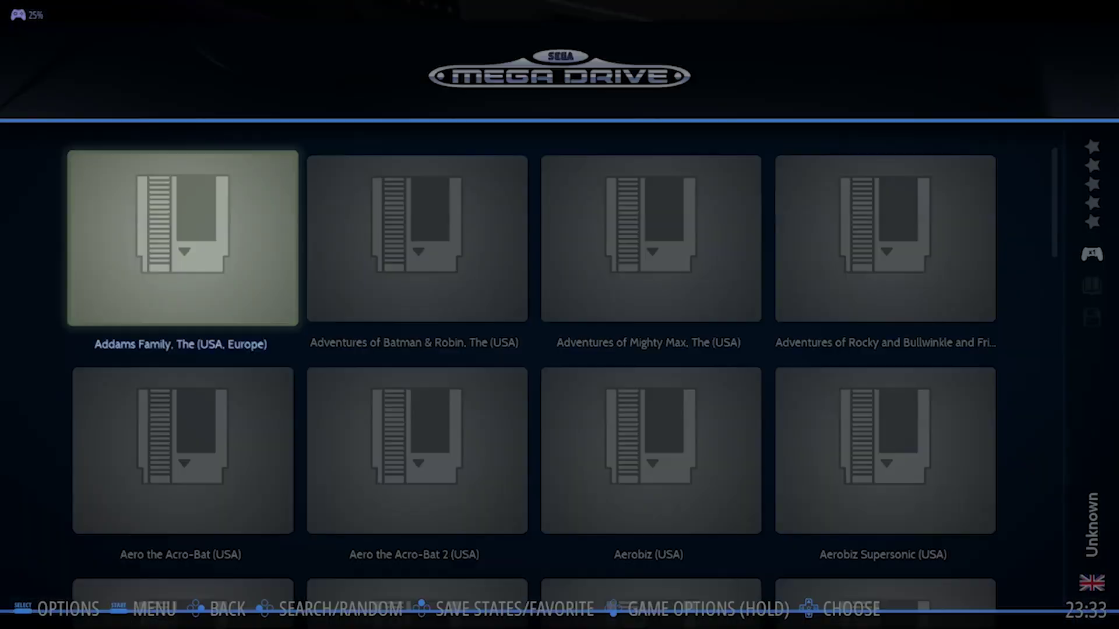
click(457, 179)
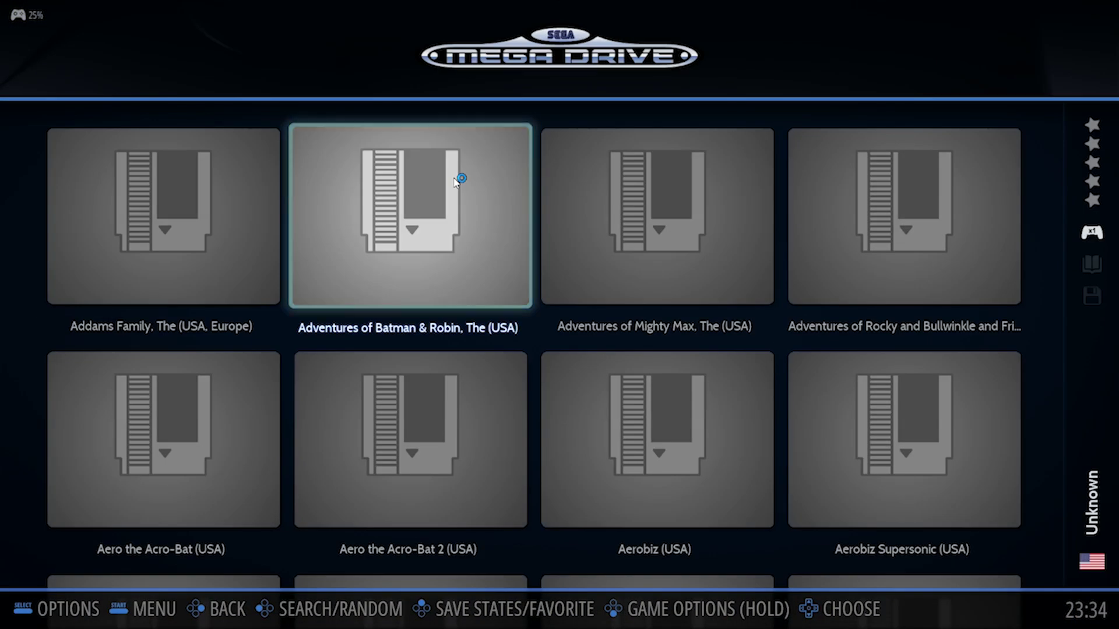
click(457, 179)
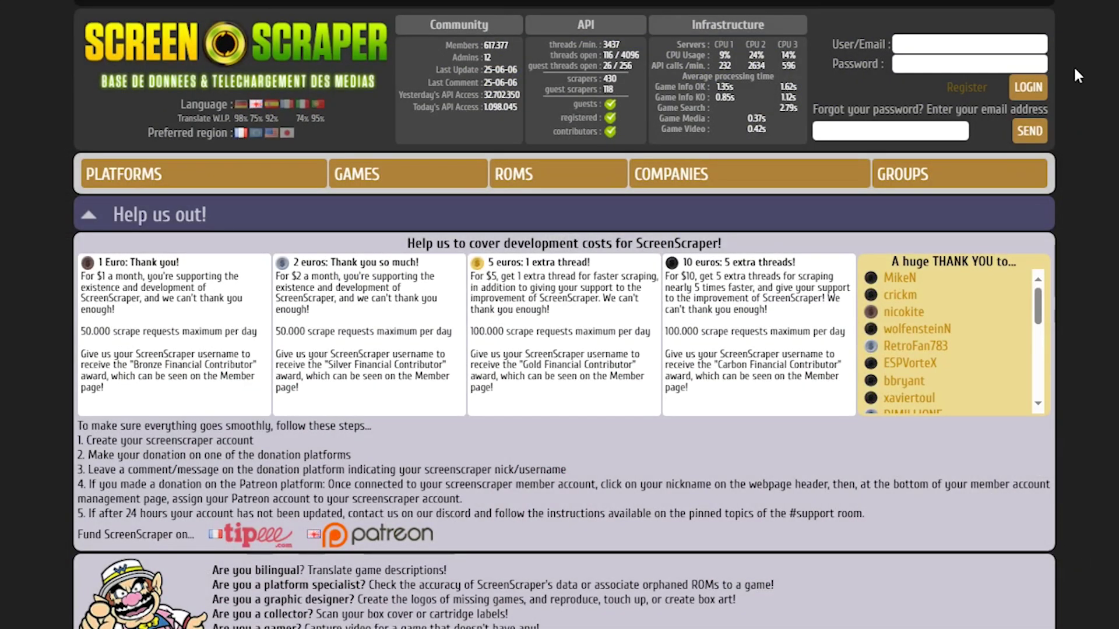
Switch to the ScreenScraper website, open its registration page and start filling in the sign-up form's username field
click(966, 89)
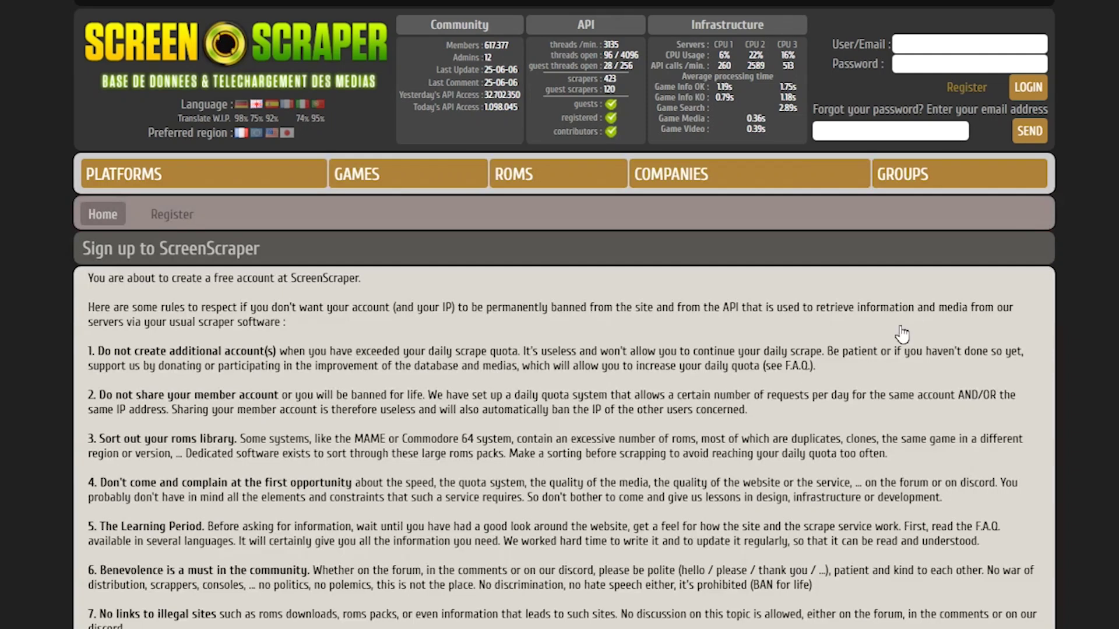
scroll(898, 336, down, 7)
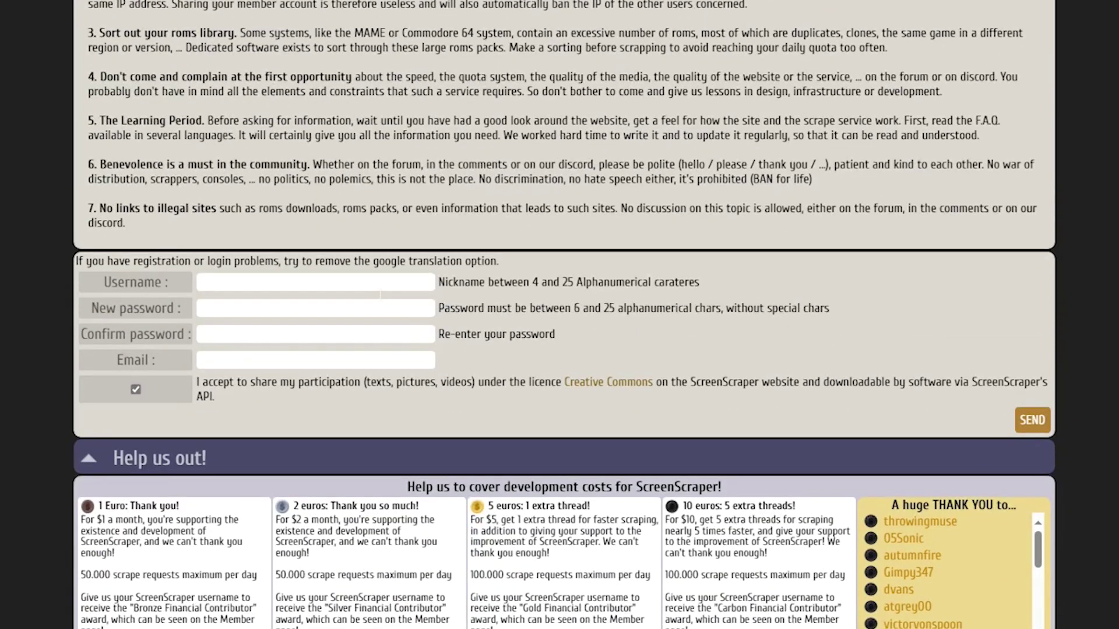
click(380, 290)
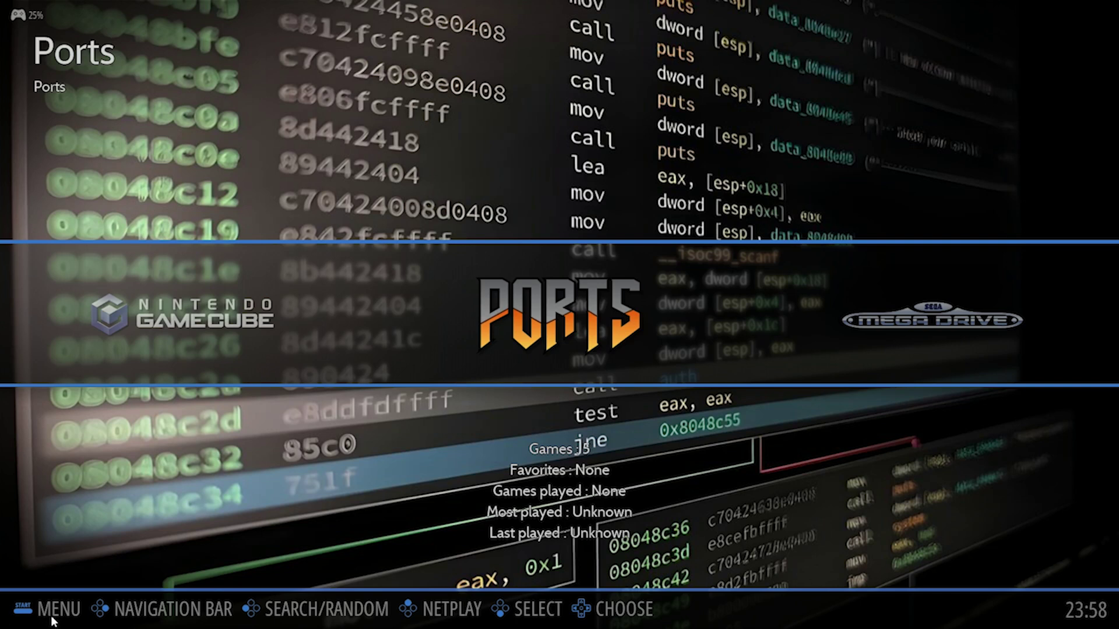
In RetroBat, go through the ScreenScraper scraper settings and start scraping for games missing any media
click(33, 609)
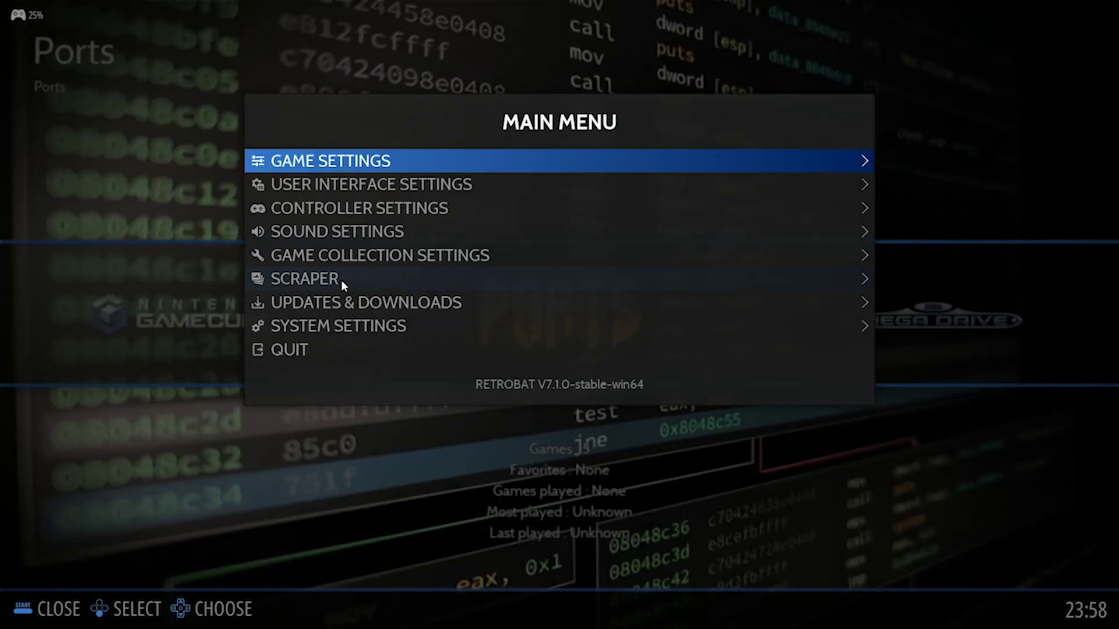
click(341, 280)
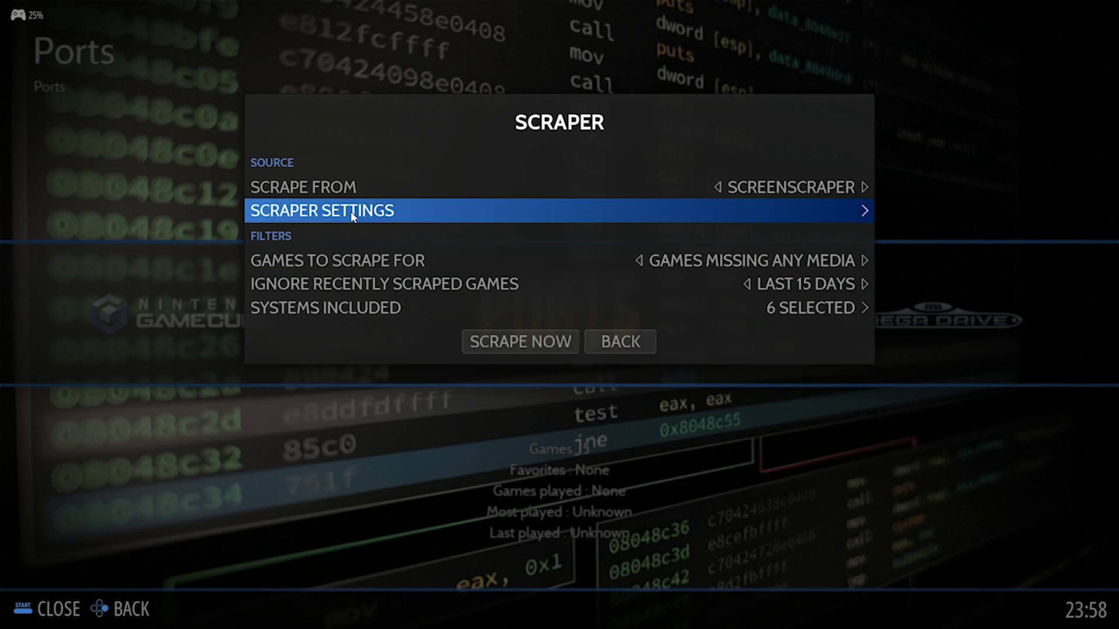
click(353, 211)
scroll(352, 215, down, 13)
click(524, 342)
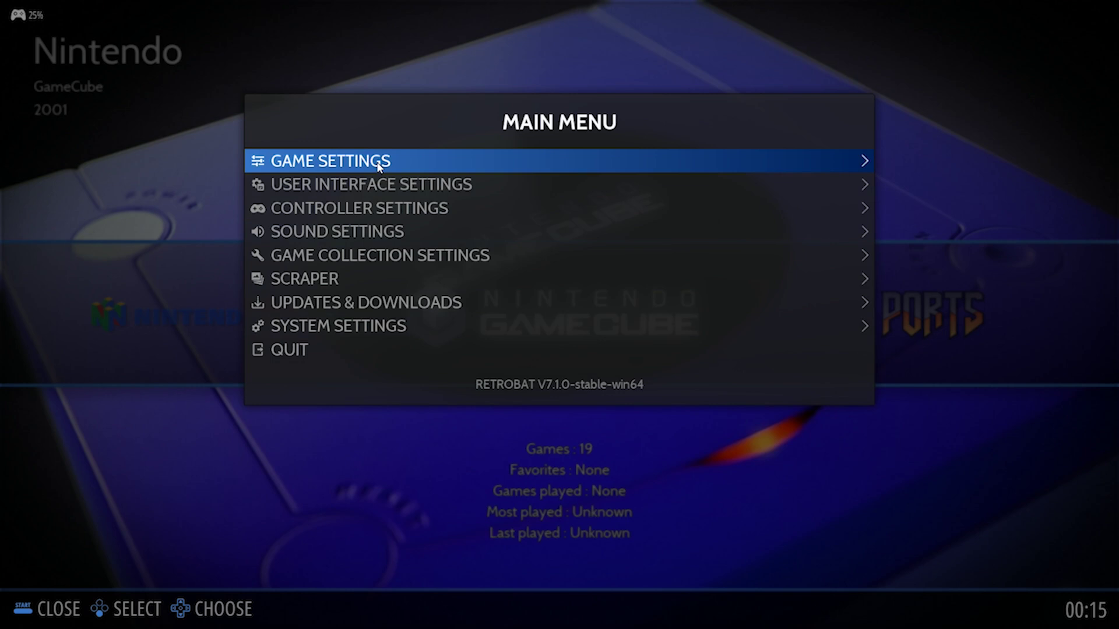
Update RetroBat's gamelists from the game settings and confirm the update
click(380, 167)
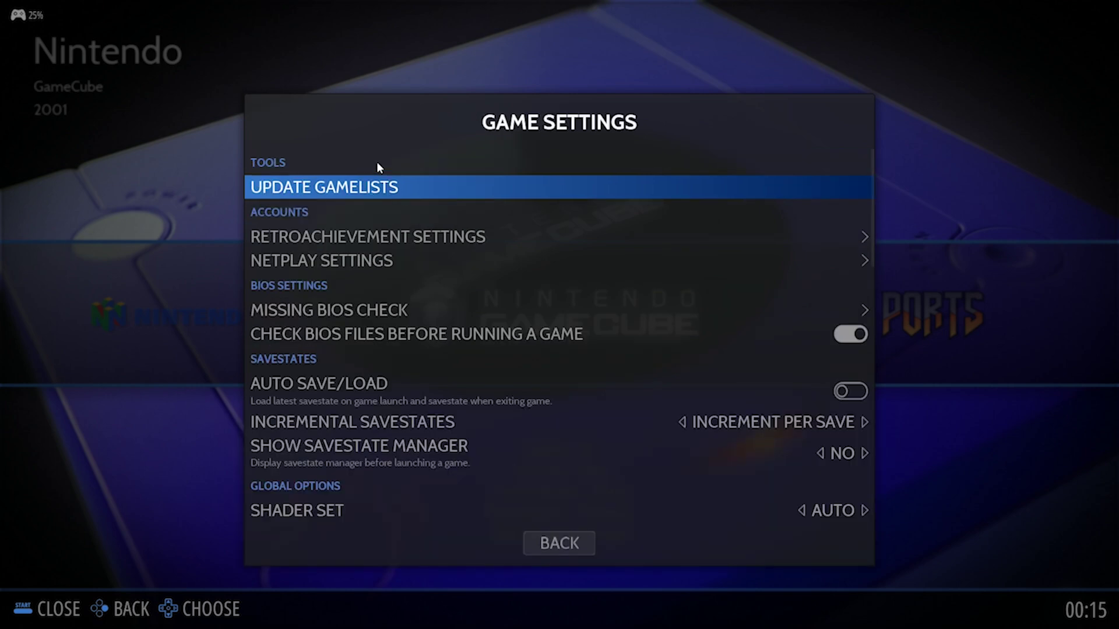
click(378, 182)
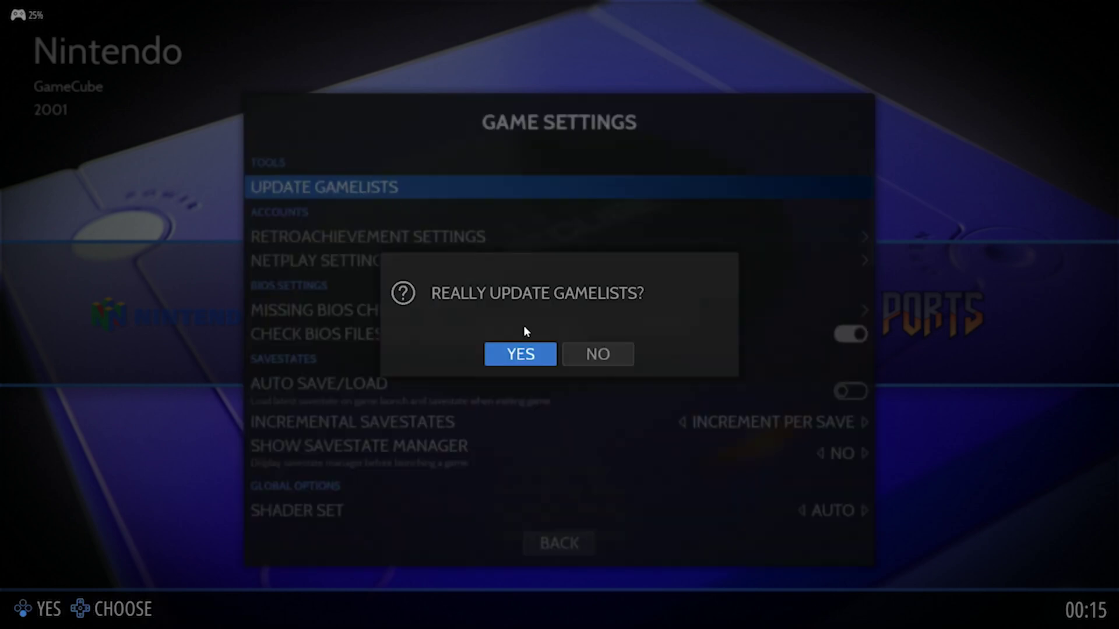
click(525, 356)
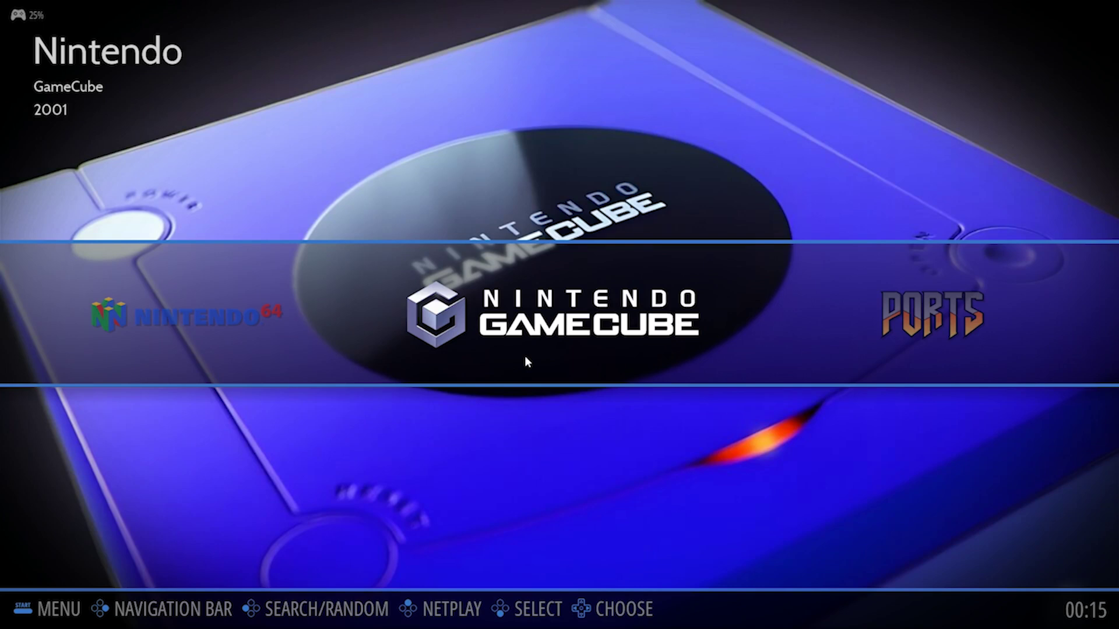
click(524, 355)
Browse the Nintendo 64 game list to examine the scraped artwork and titles
key(Down)
key(Up)
key(Up)
key(Right)
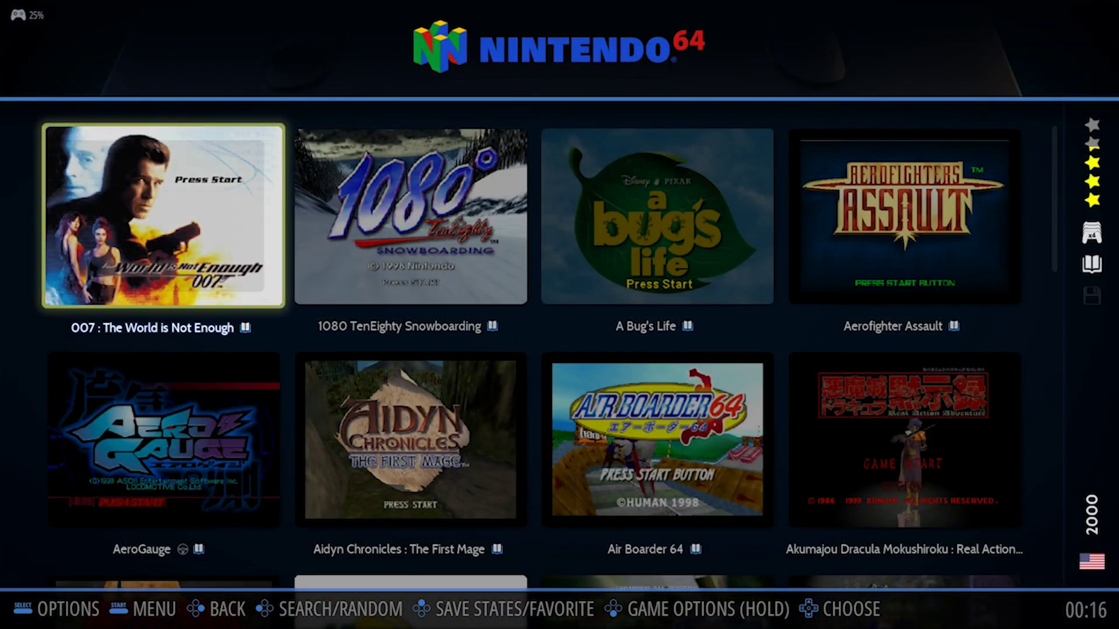
key(Down)
key(Down)
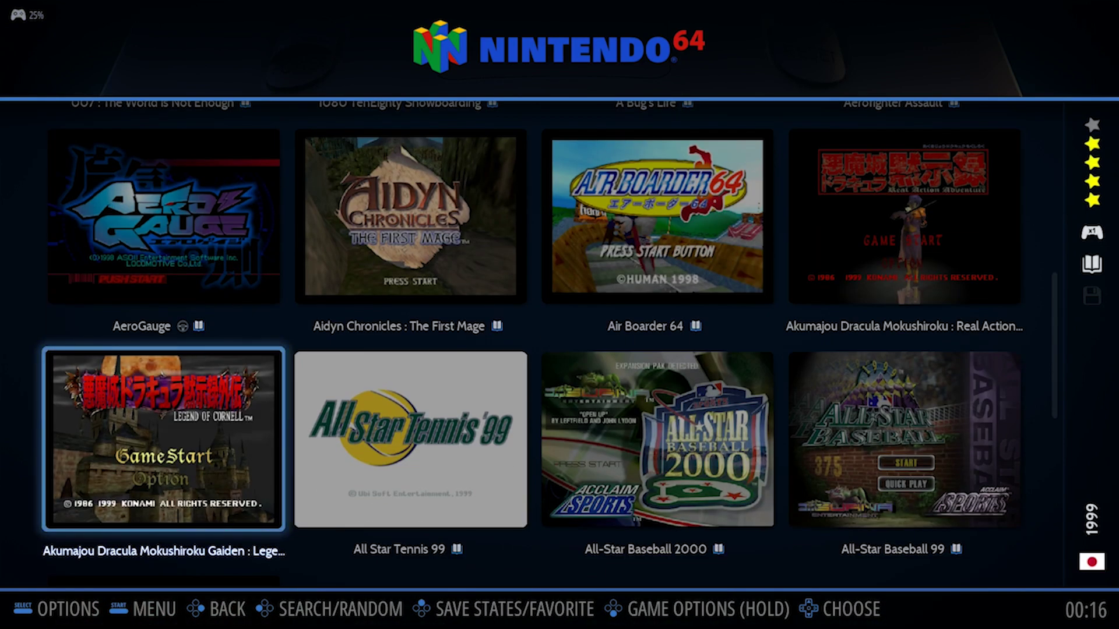
key(Right)
key(Right)
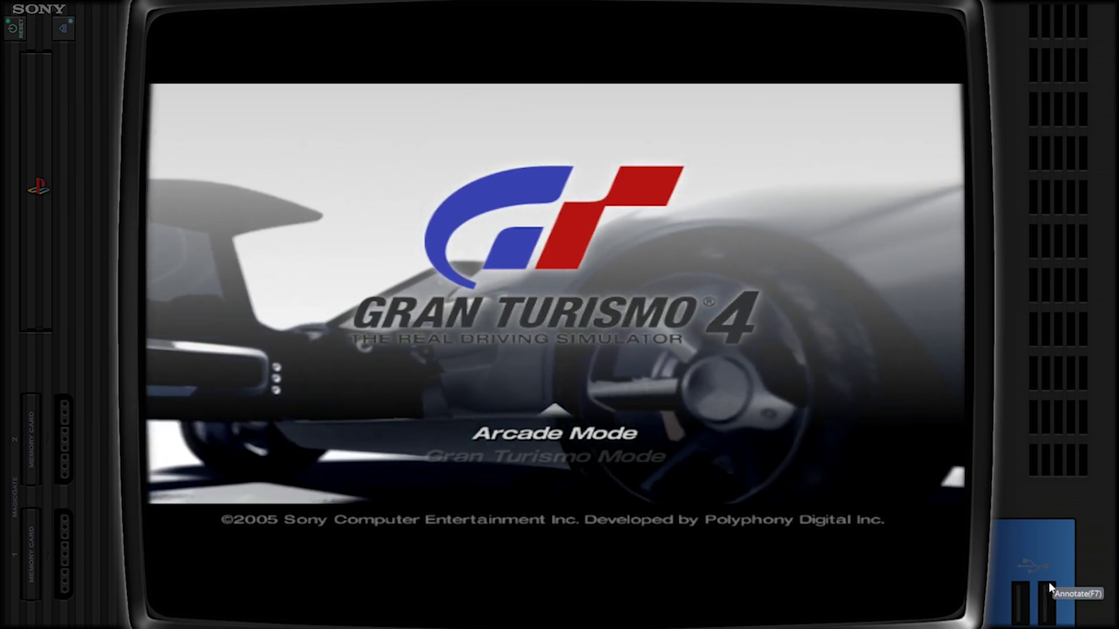
Open the PlayStation 2 game list, bring up its advanced system options and go to the decorations setting
key(Return)
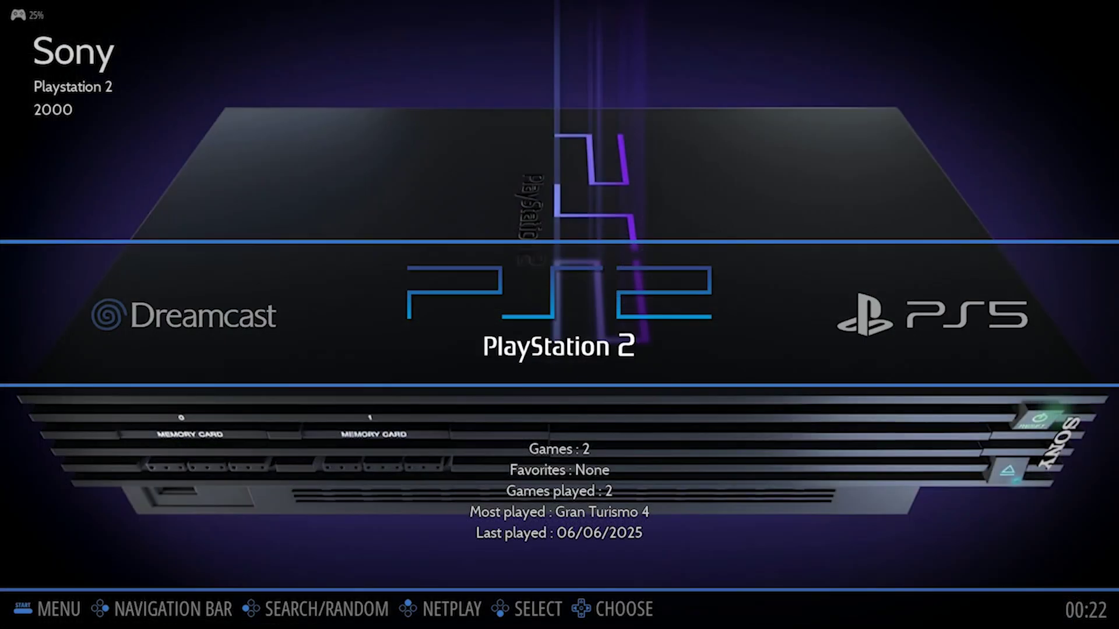
key(Return)
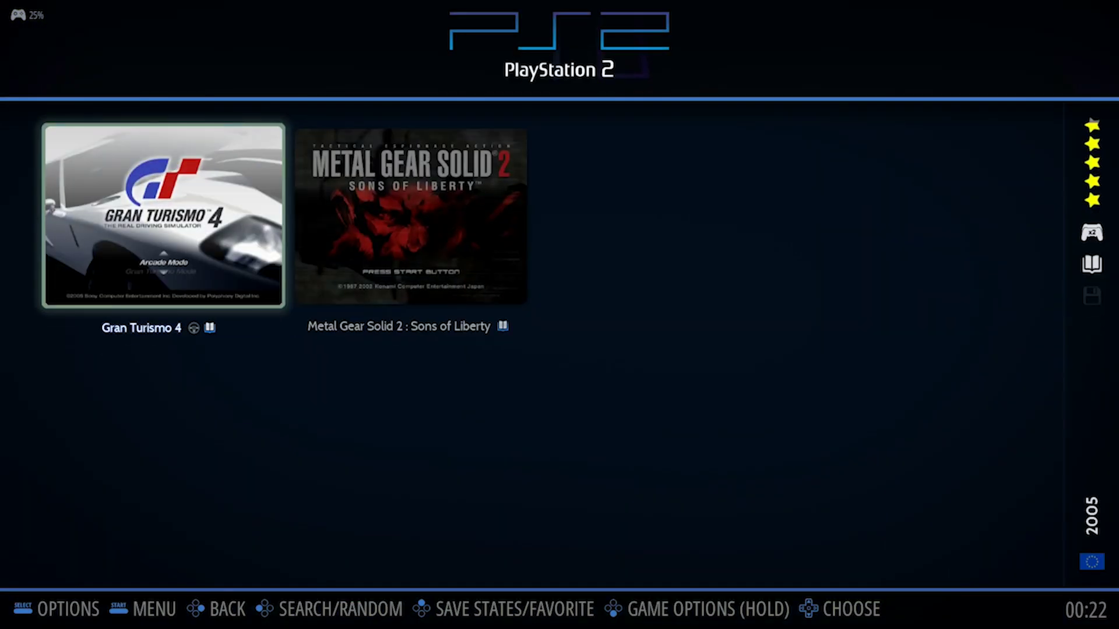
key(F1)
key(Down)
key(Down)
key(Down)
key(Down)
key(Down)
key(Down)
key(Down)
key(Return)
key(Up)
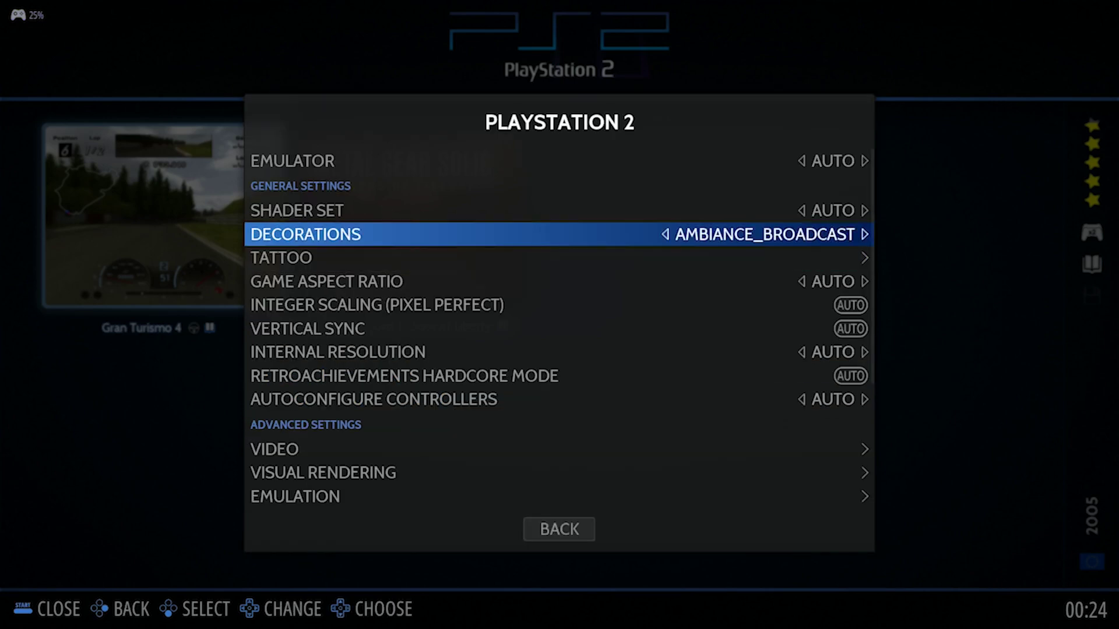
Try NONE as the decorations setting for PlayStation 2
key(Return)
key(Up)
key(Return)
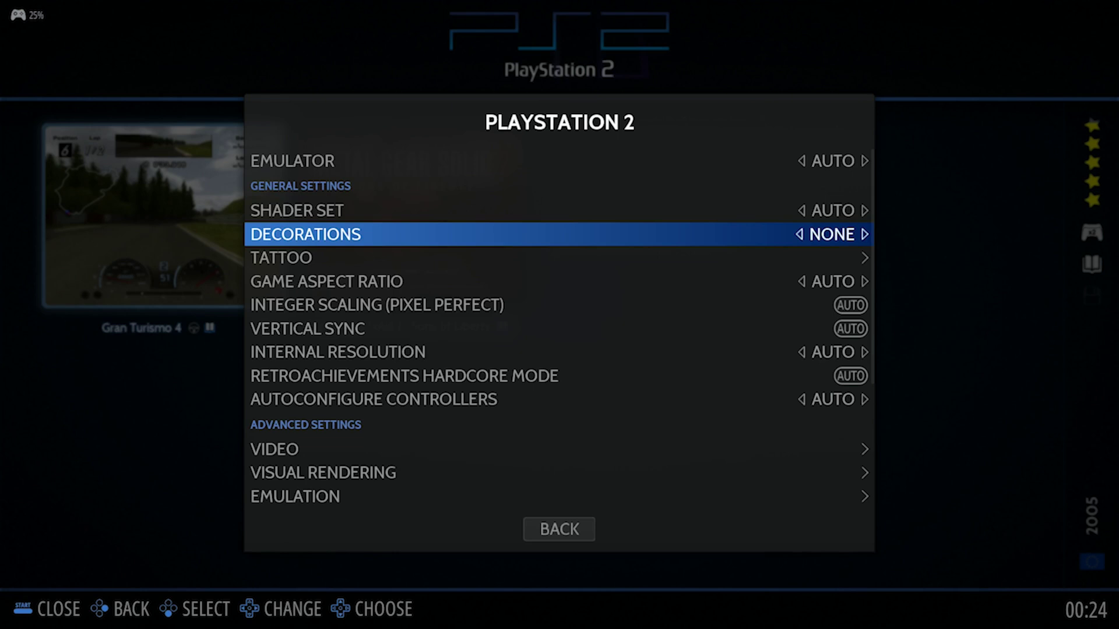
Set the PlayStation 2 game aspect ratio to 16/9 and leave the system options
key(Down)
key(Down)
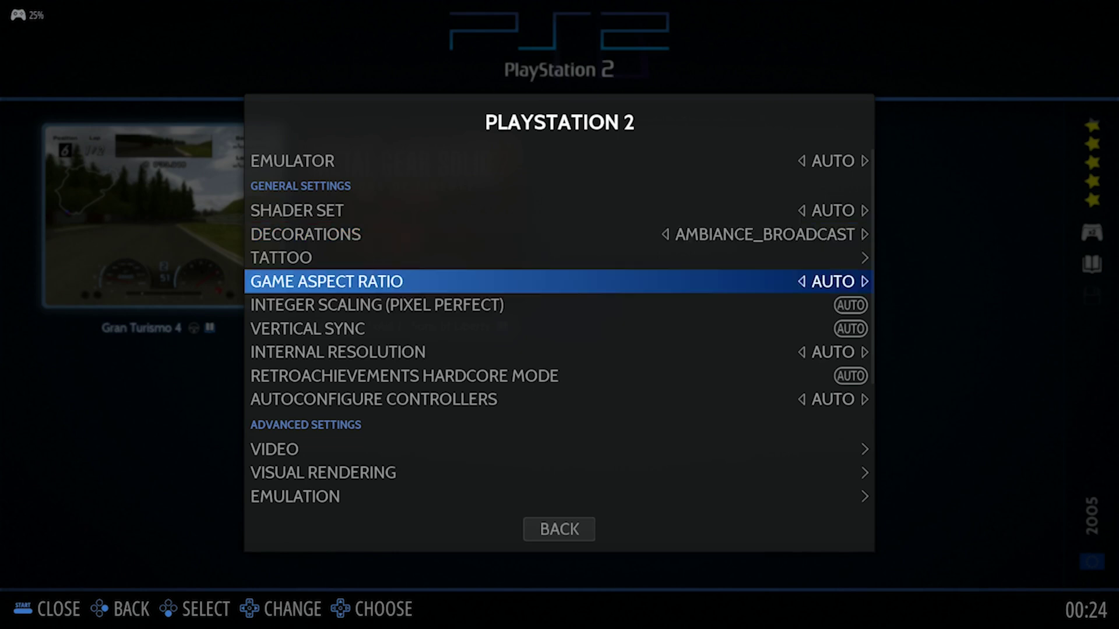
key(Return)
key(Down)
key(Down)
key(Down)
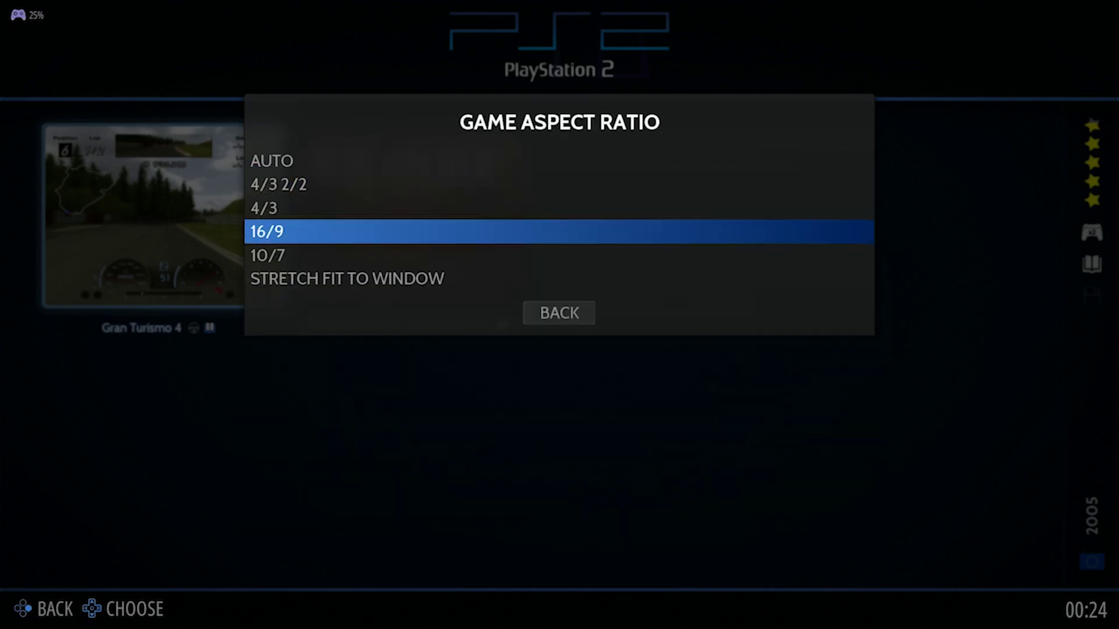
key(Return)
key(Escape)
Launch Metal Gear Solid 2 : Sons of Liberty anyway, despite the missing BIOS files
key(Right)
key(Return)
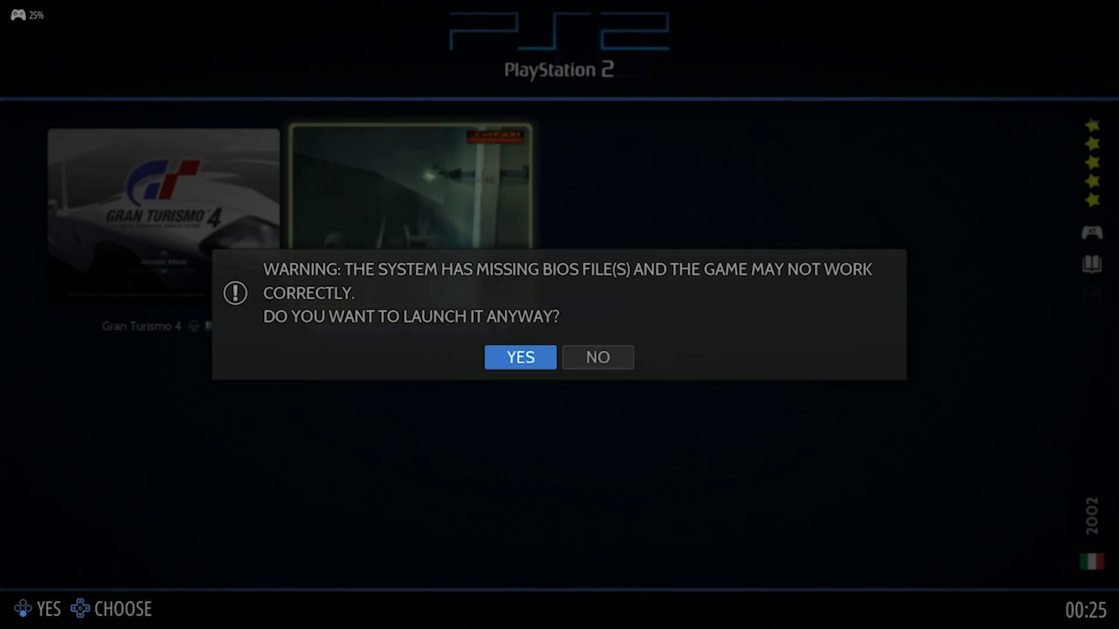
key(Return)
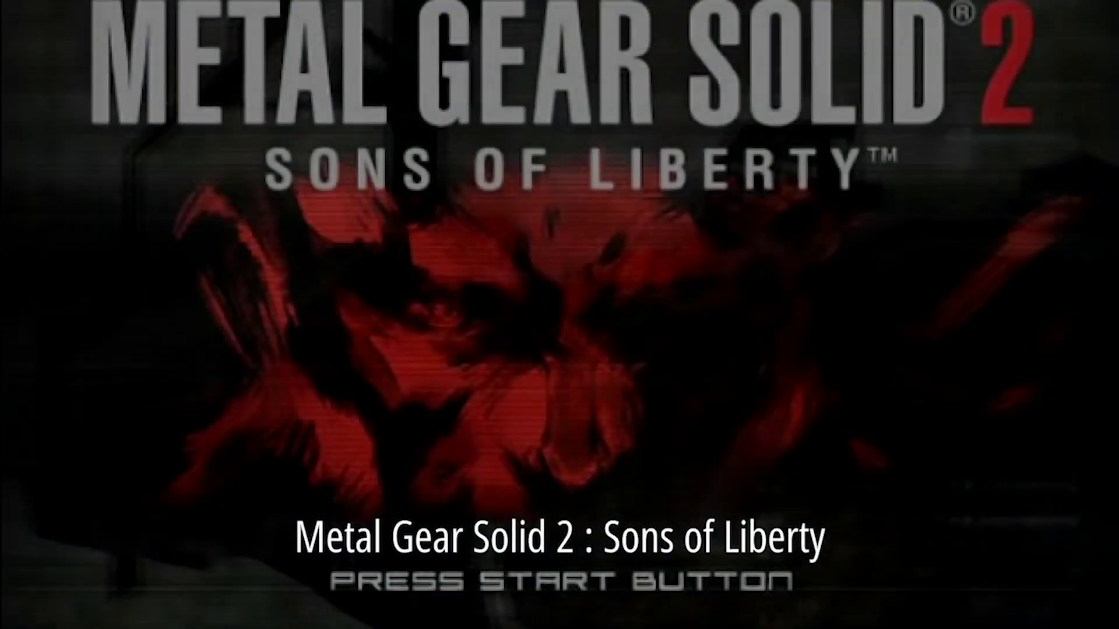
Return to the front end's main settings and open the themes downloader under updates and downloads
key(Escape)
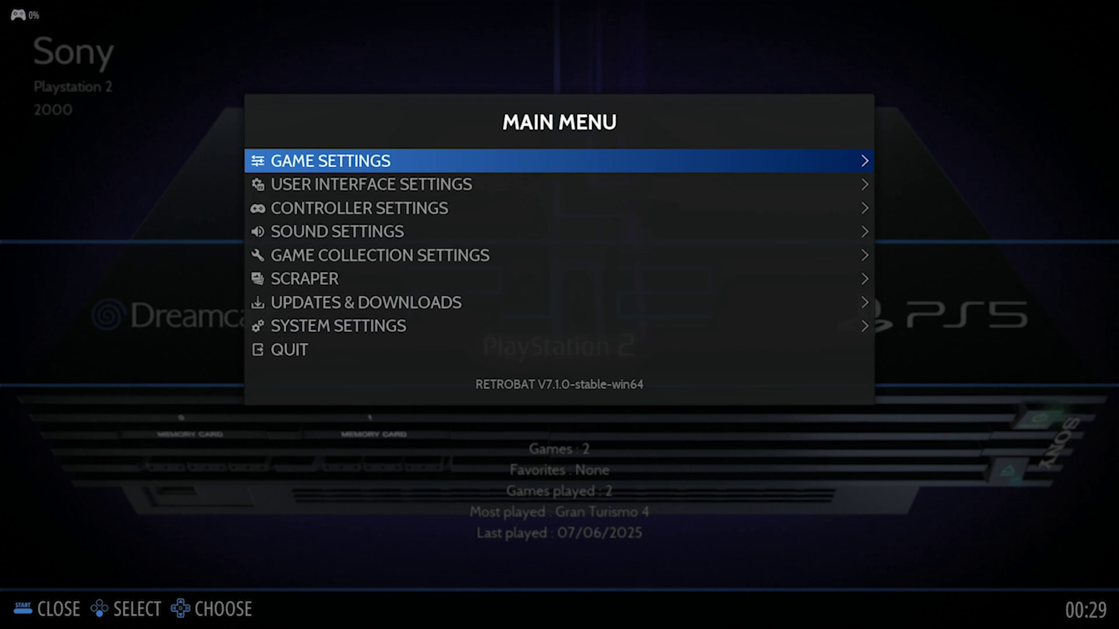
key(Down)
key(Down)
key(Down)
key(Down)
key(Down)
key(Down)
key(Return)
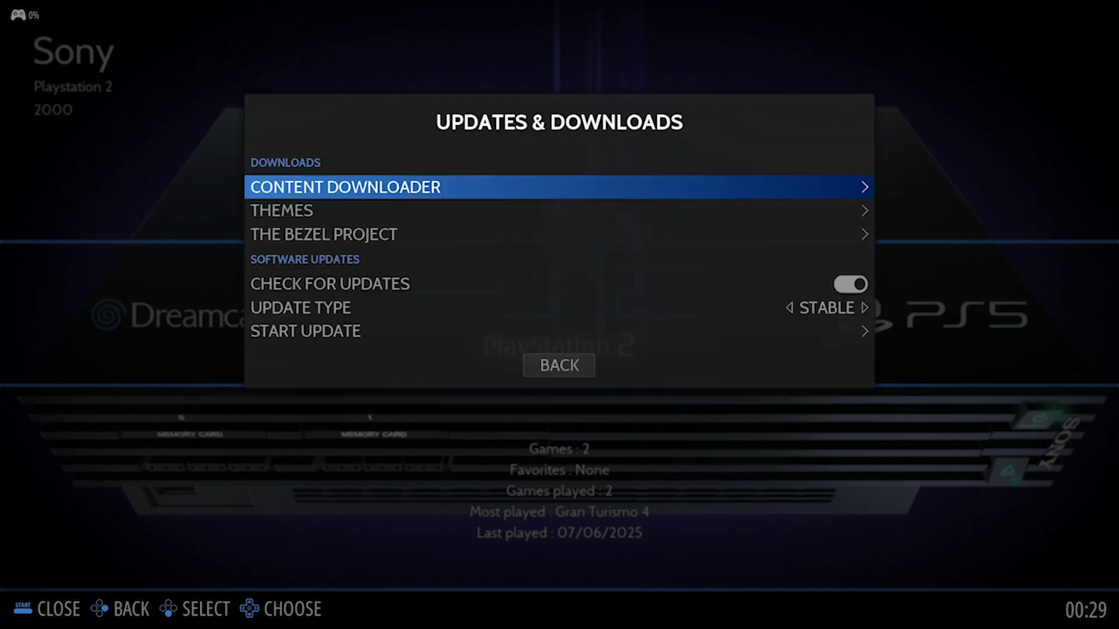
key(Down)
key(Return)
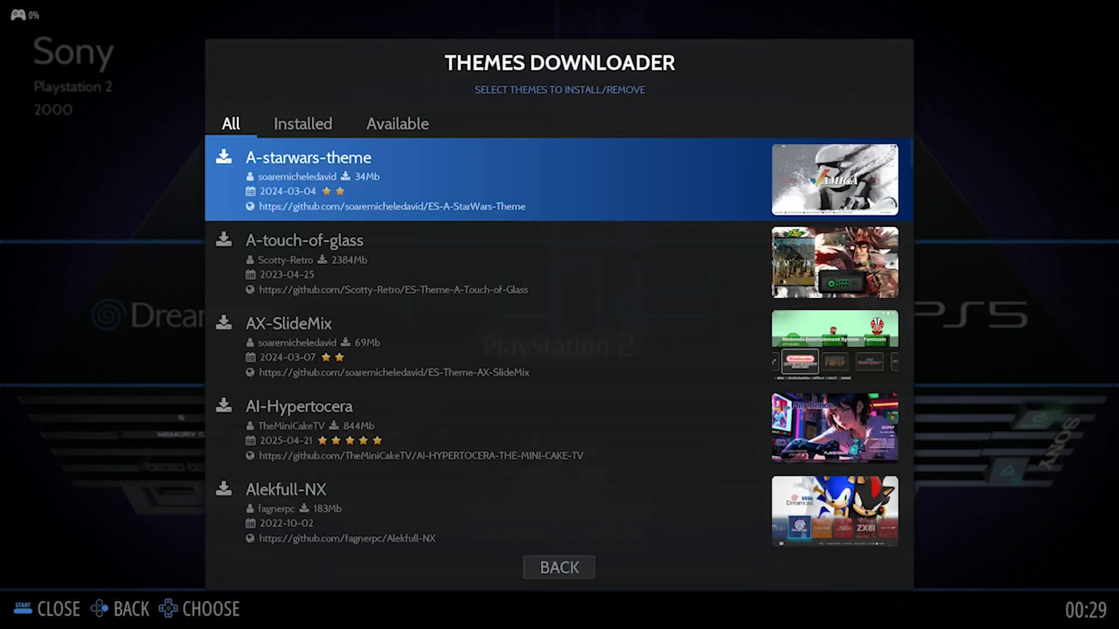
Find the AI-Hypertocera theme among the downloadable themes and install it
key(Down)
key(Down)
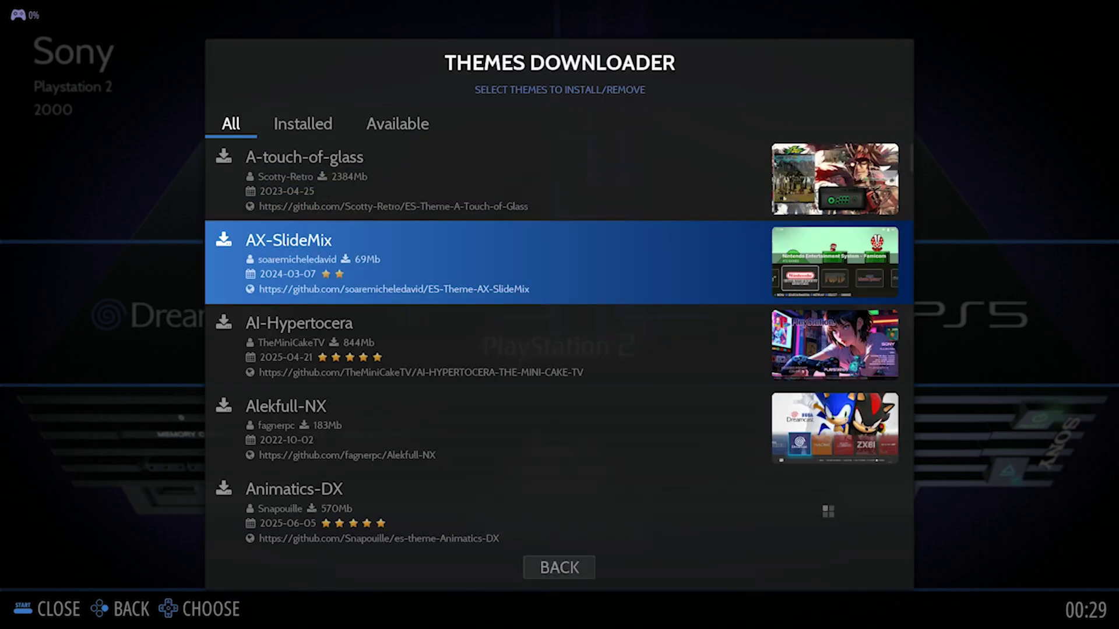
key(Down)
key(Down)
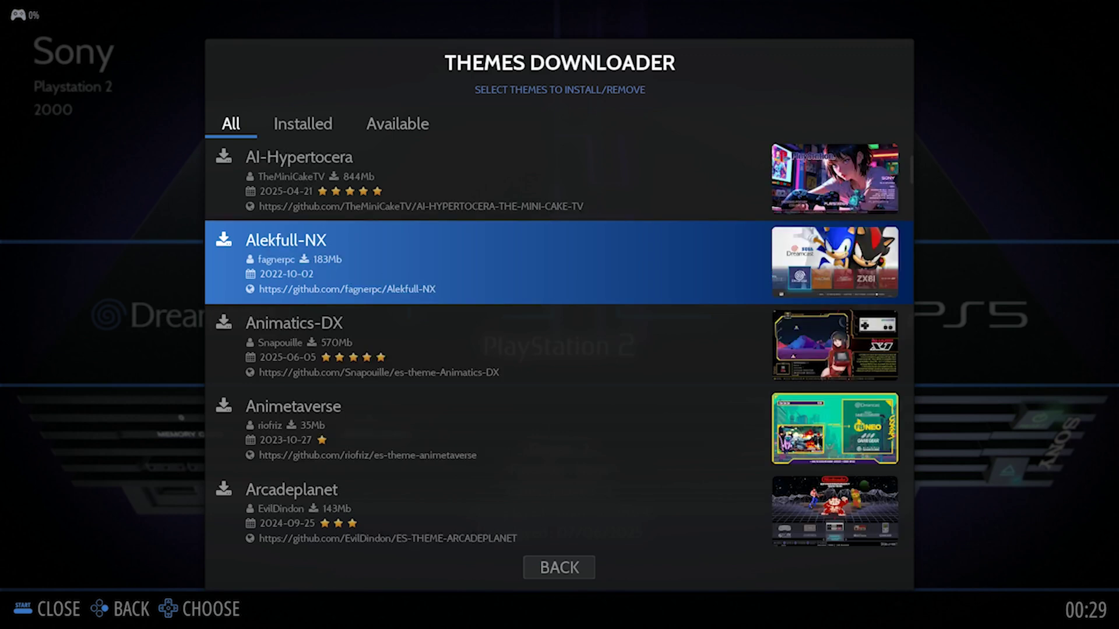
key(Up)
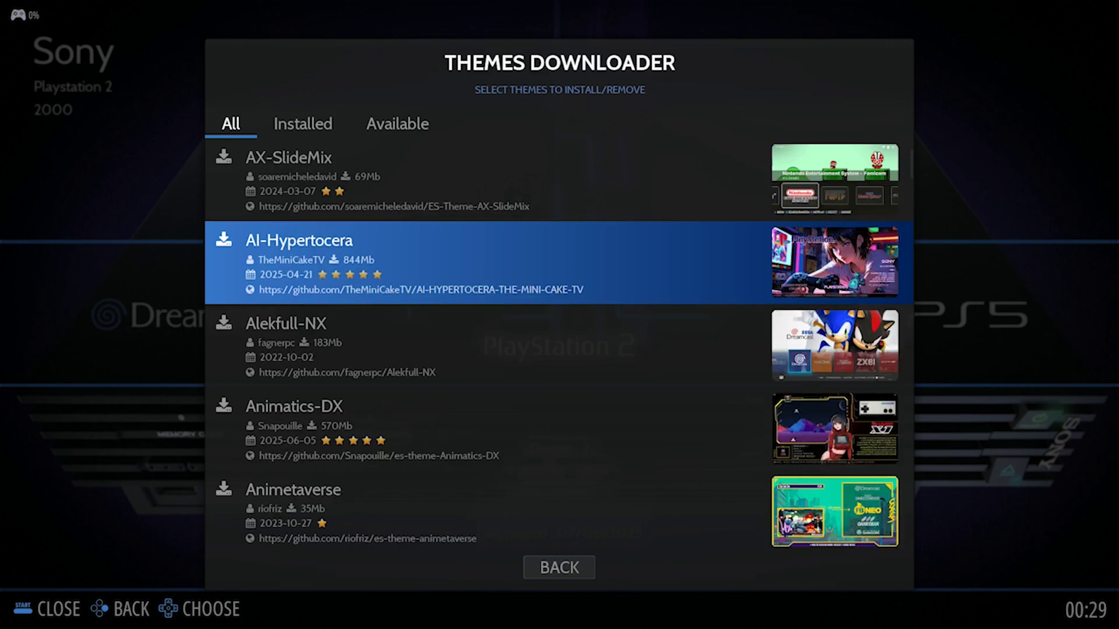
key(Return)
key(Return)
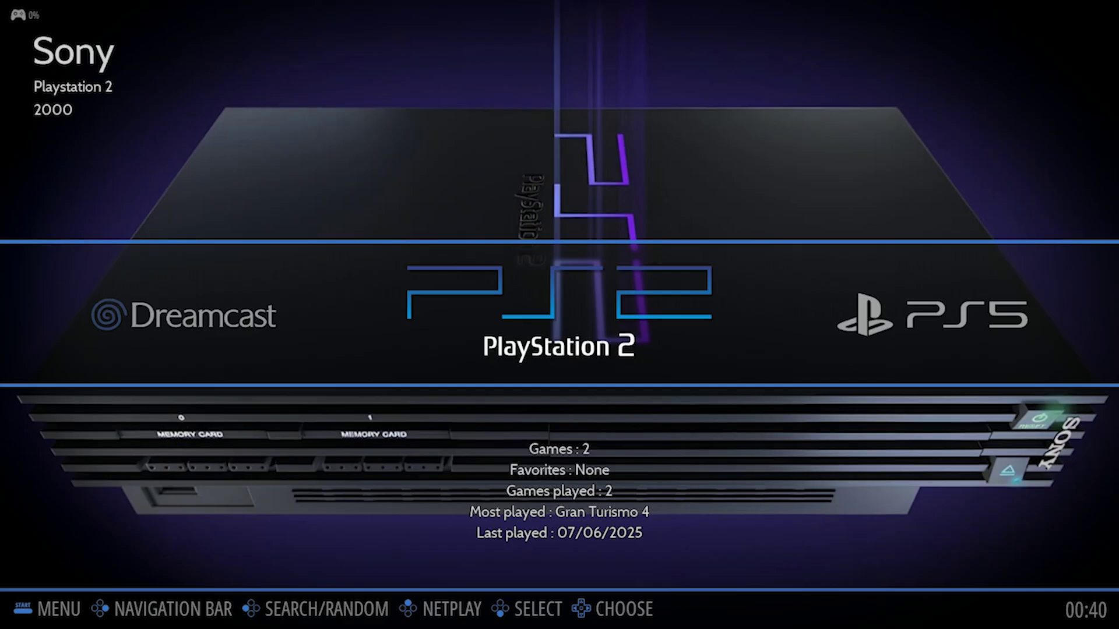
Set the theme set in the user interface settings to AI-HYPERTOCERA-THE-MINI-CAKE-TV and apply it
key(Escape)
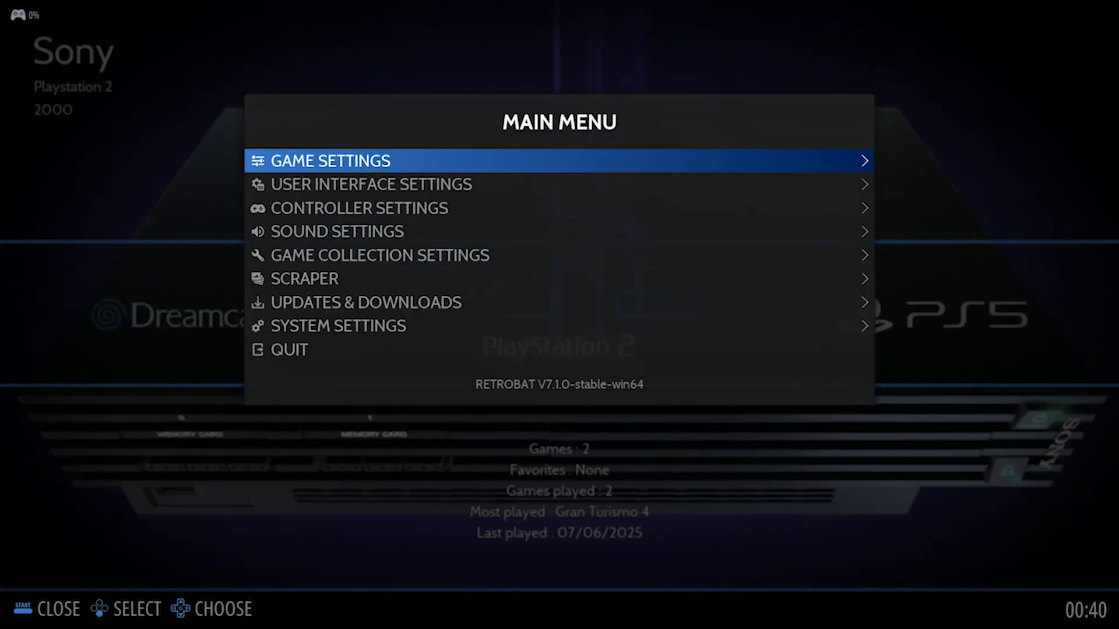
key(Down)
key(Return)
key(Return)
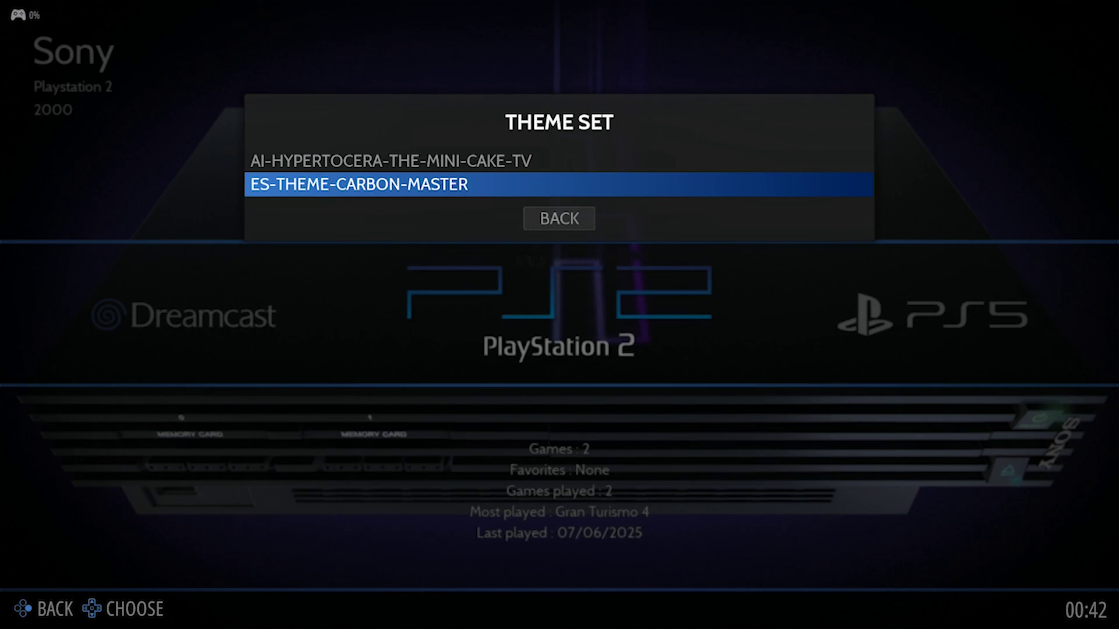
key(Up)
key(Return)
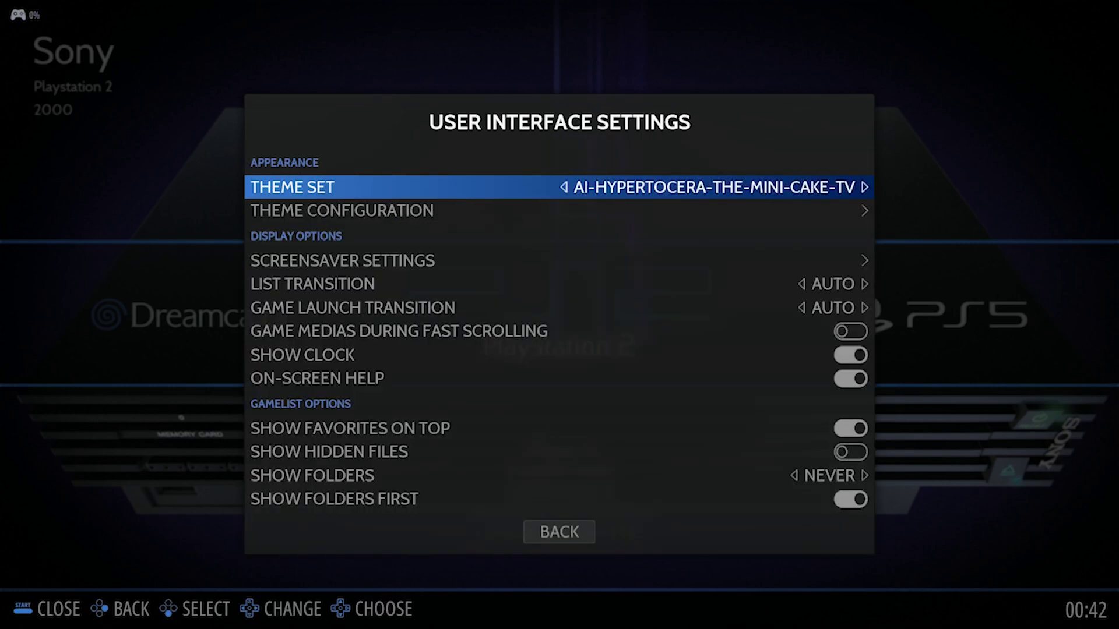
key(Escape)
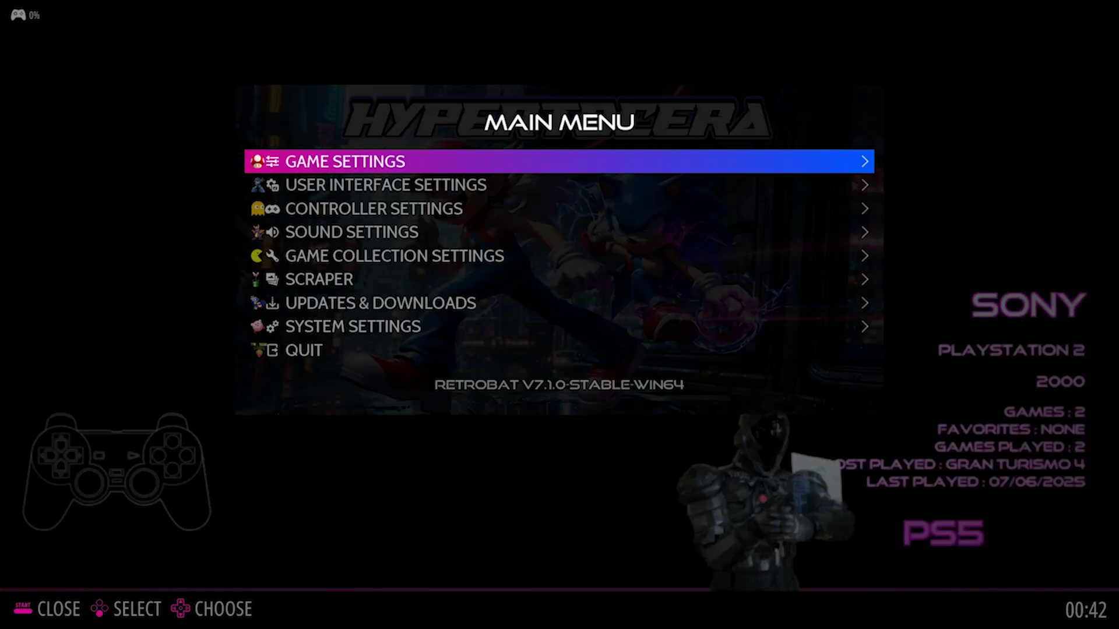
key(Escape)
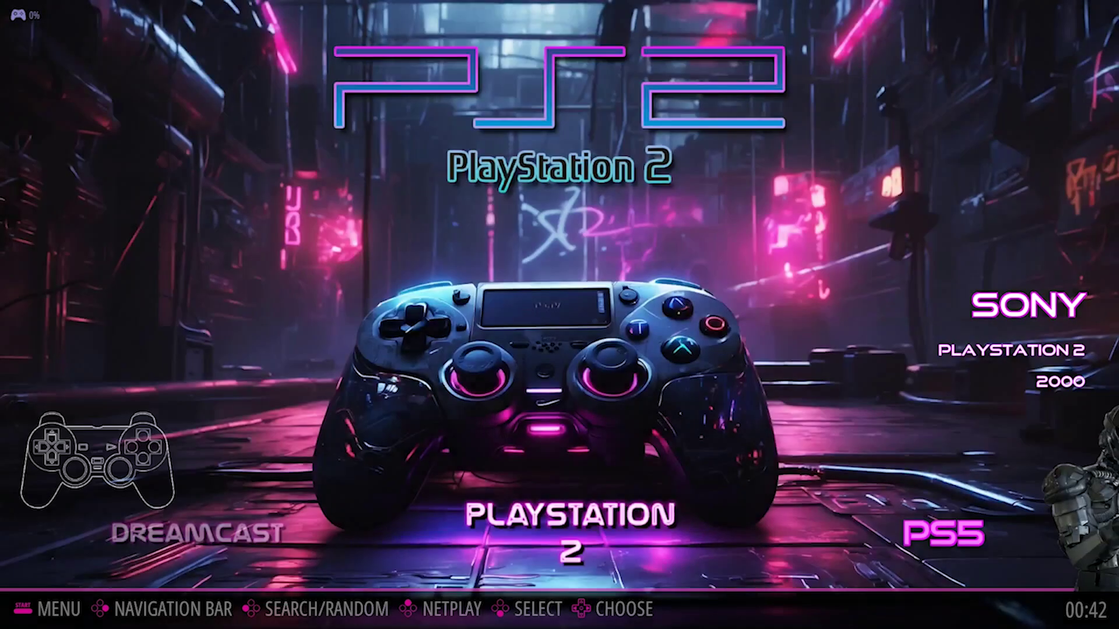
Browse from PlayStation 2 through the following systems to the Lightgun collection to examine the new theme
key(Right)
key(Right)
key(Right)
key(Right)
key(Right)
key(Right)
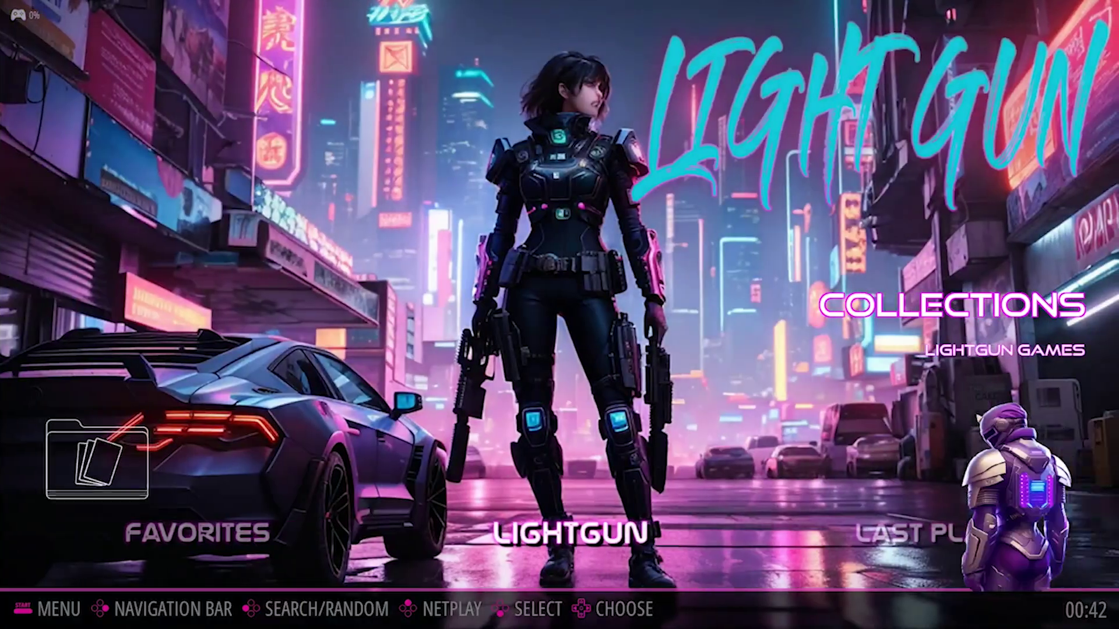